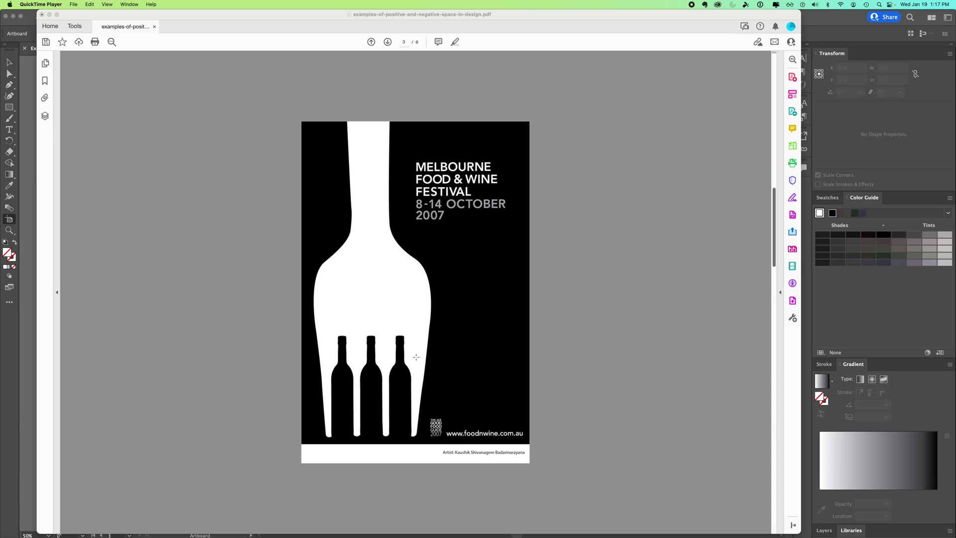
Step: Page the examples PDF forward to the Wave of Peace poster, then return to Illustrator
click(389, 42)
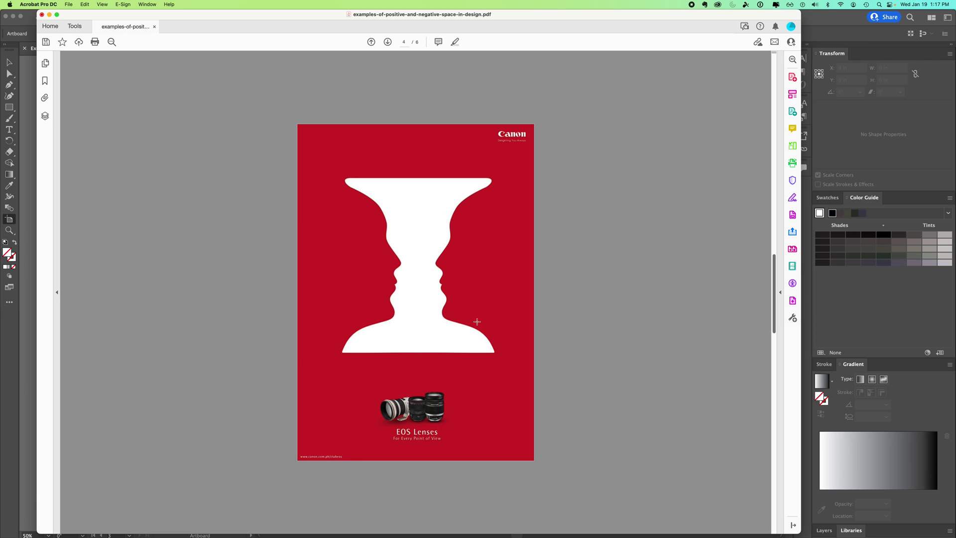
click(388, 41)
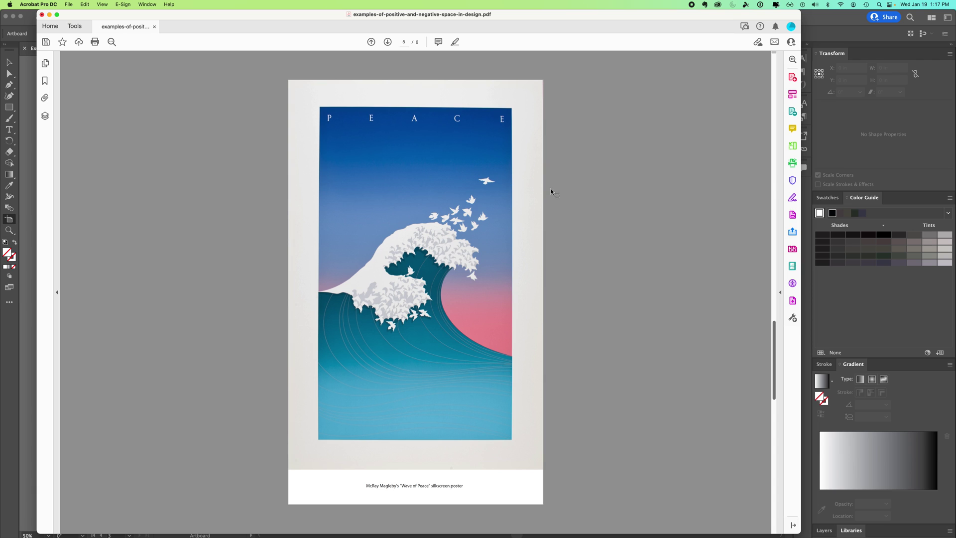
click(27, 74)
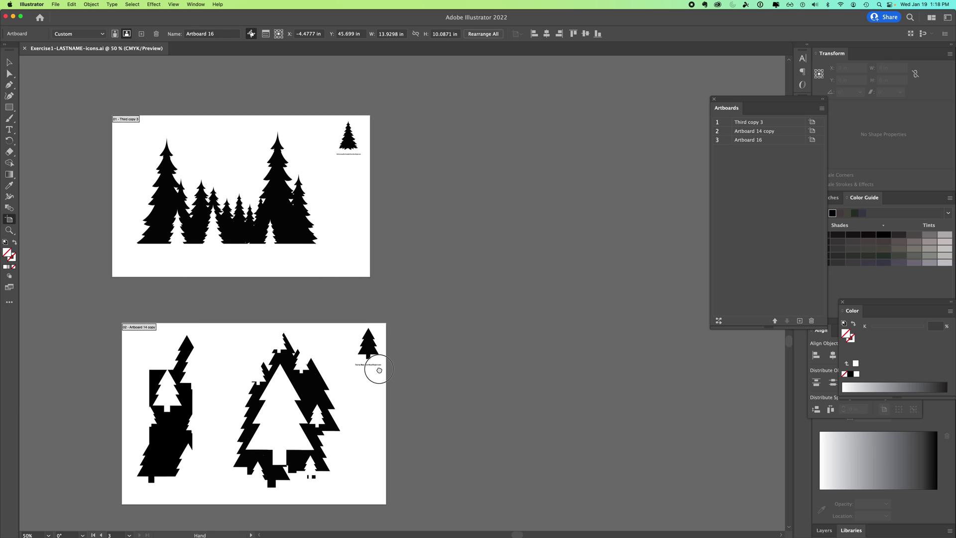
scroll(381, 371, down, 2)
scroll(380, 372, down, 5)
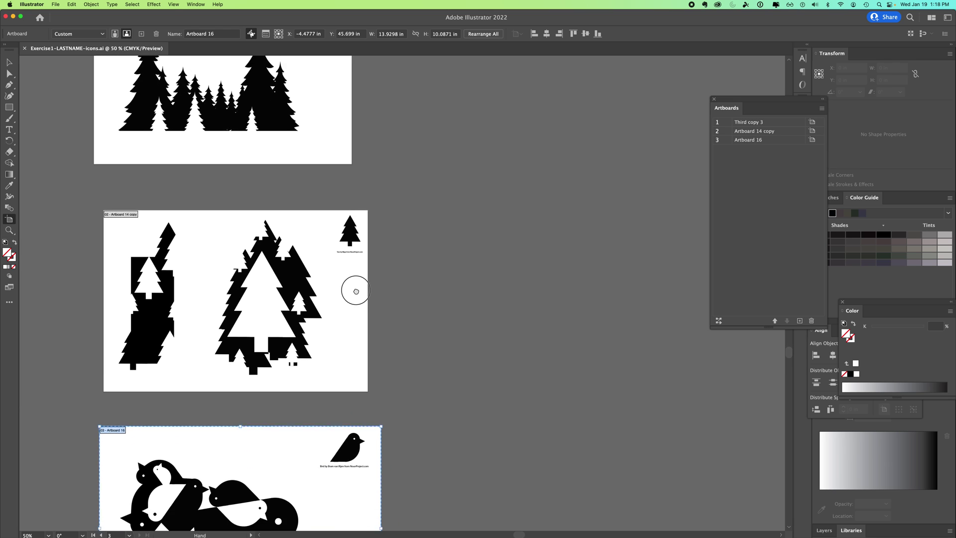
scroll(354, 290, down, 2)
scroll(376, 359, down, 3)
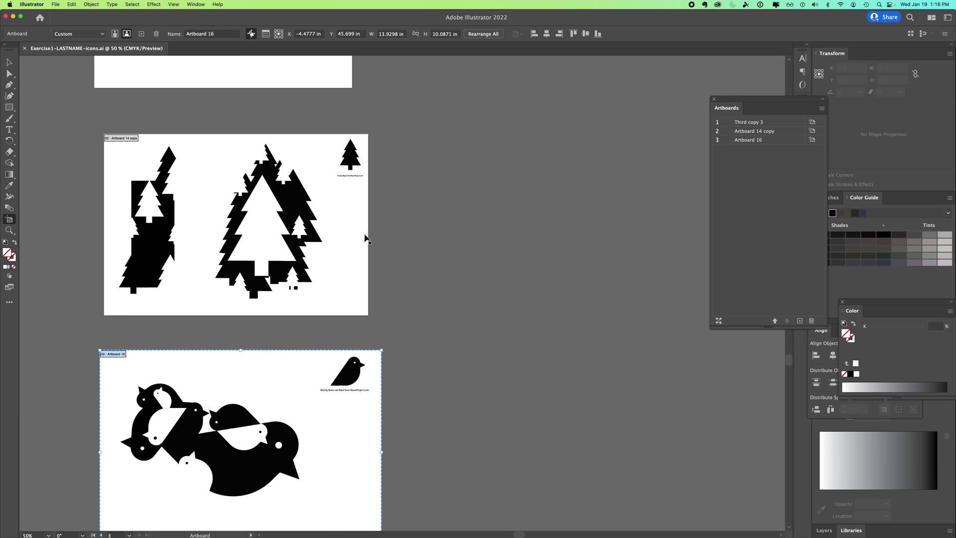
scroll(381, 179, up, 2)
scroll(351, 304, up, 7)
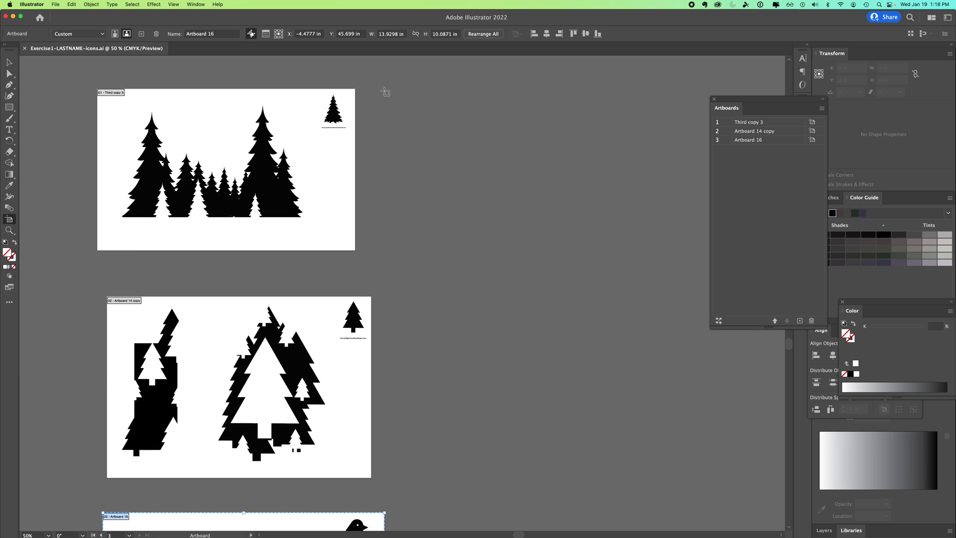
mouse_move(388, 85)
mouse_down()
mouse_move(462, 169)
mouse_move(672, 258)
mouse_up()
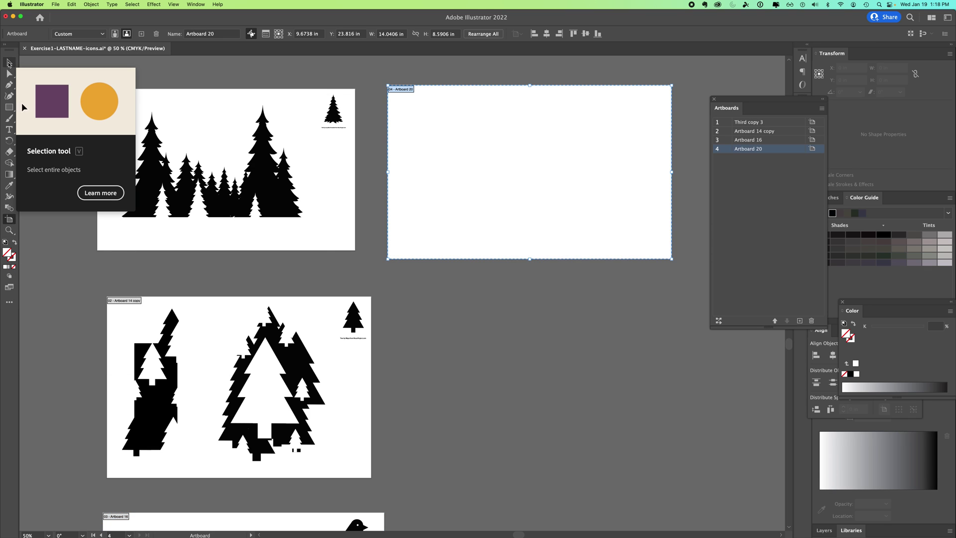
Step: Duplicate the small tree icon from the forest artboard onto the new Artboard 20
click(9, 62)
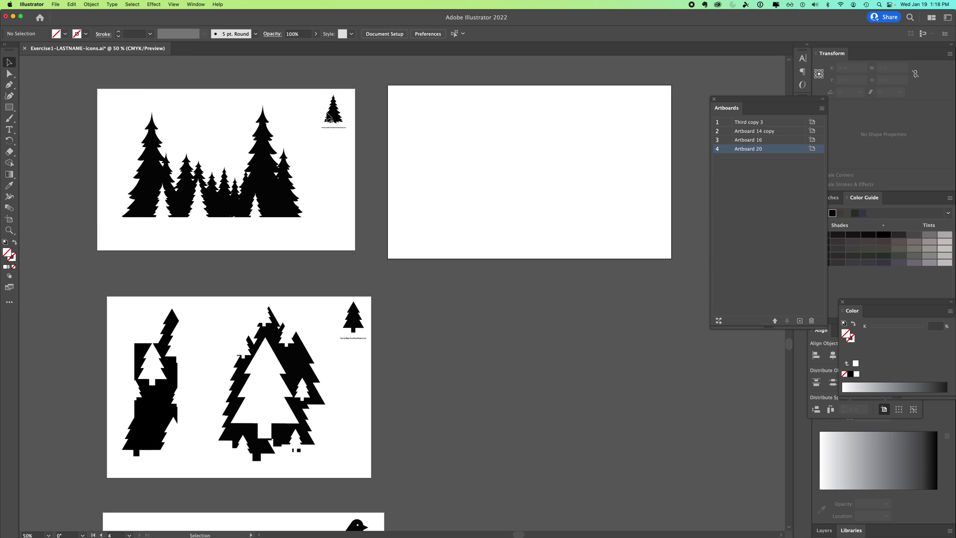
click(330, 117)
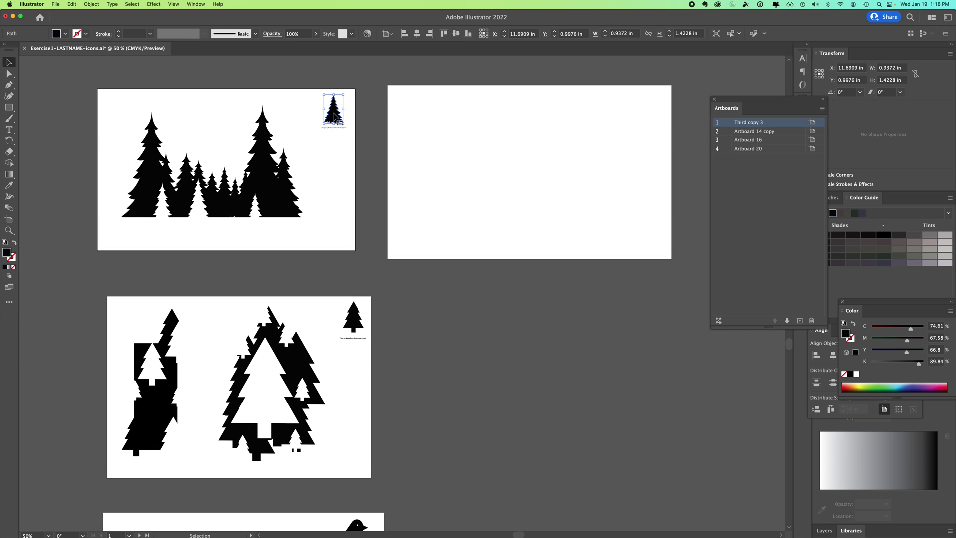
key(a)
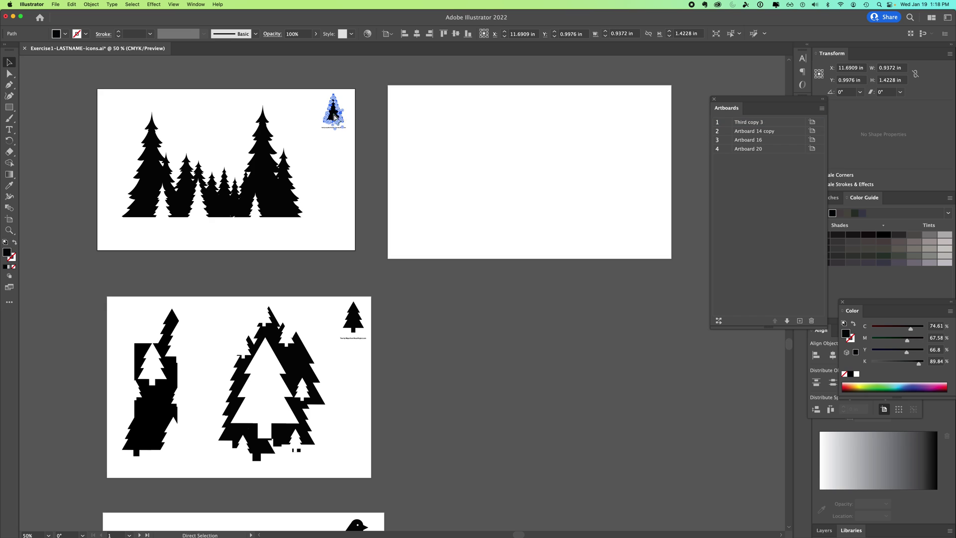
key(v)
click(367, 124)
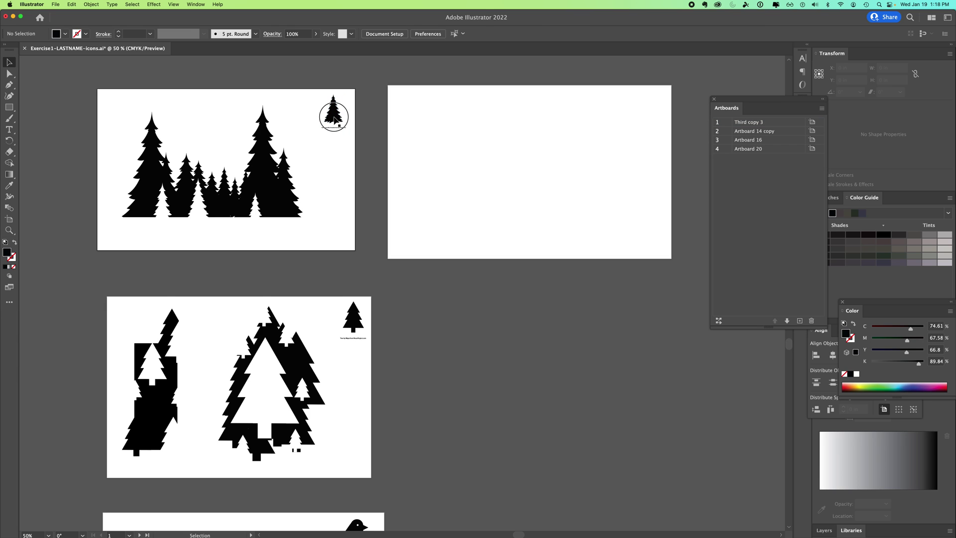
double_click(333, 120)
click(26, 62)
drag(402, 297, 421, 161)
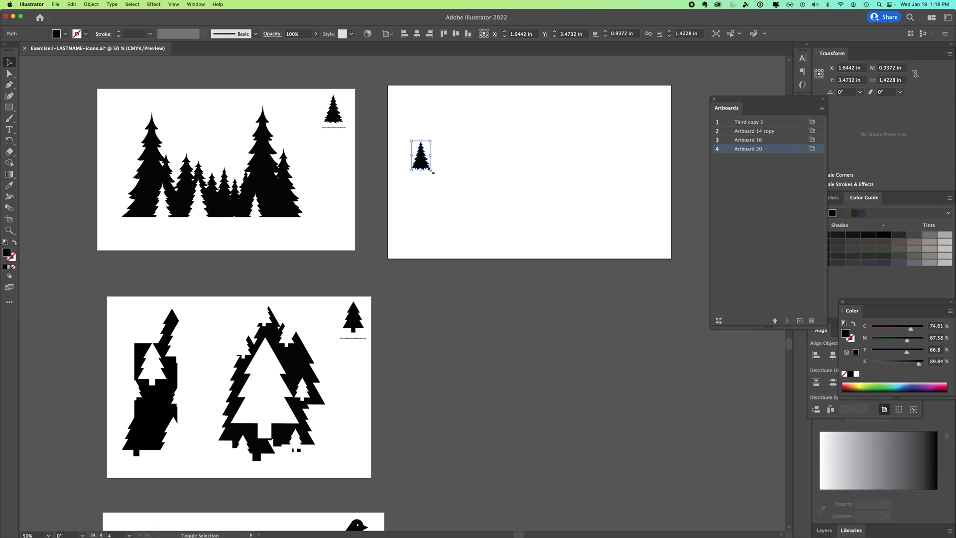
Step: Scale the Artboard 20 tree up to roughly twice its size, undoing the unwanted stretches
drag(431, 171, 481, 216)
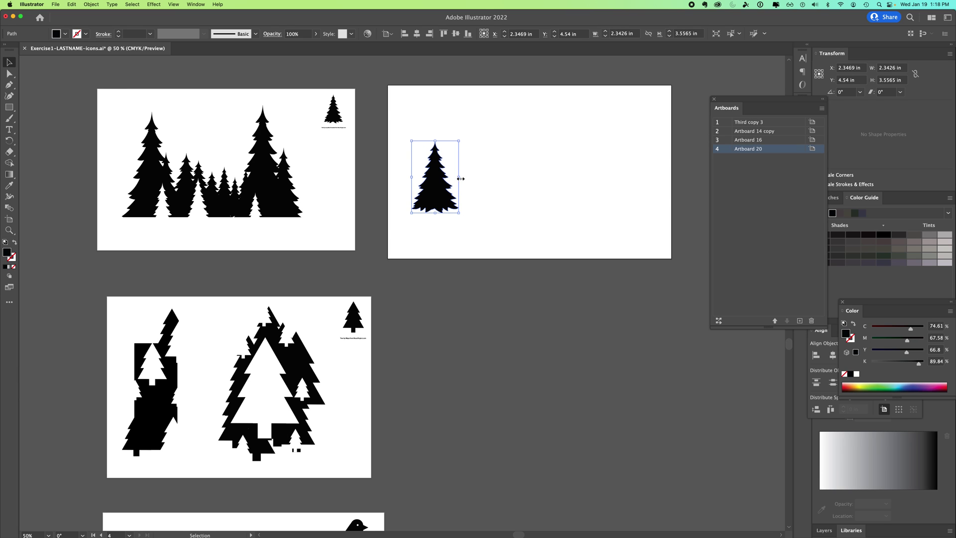
drag(461, 177, 503, 177)
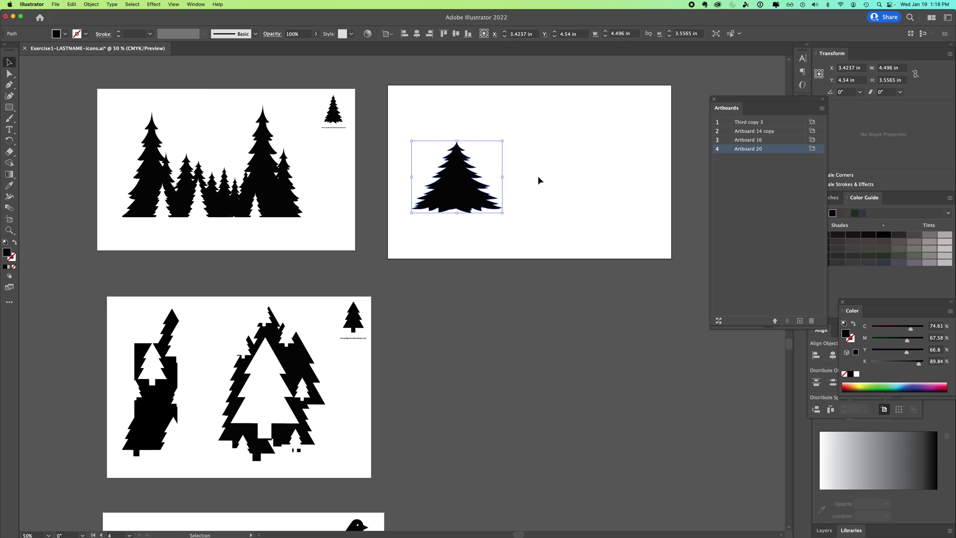
key(ctrl+z)
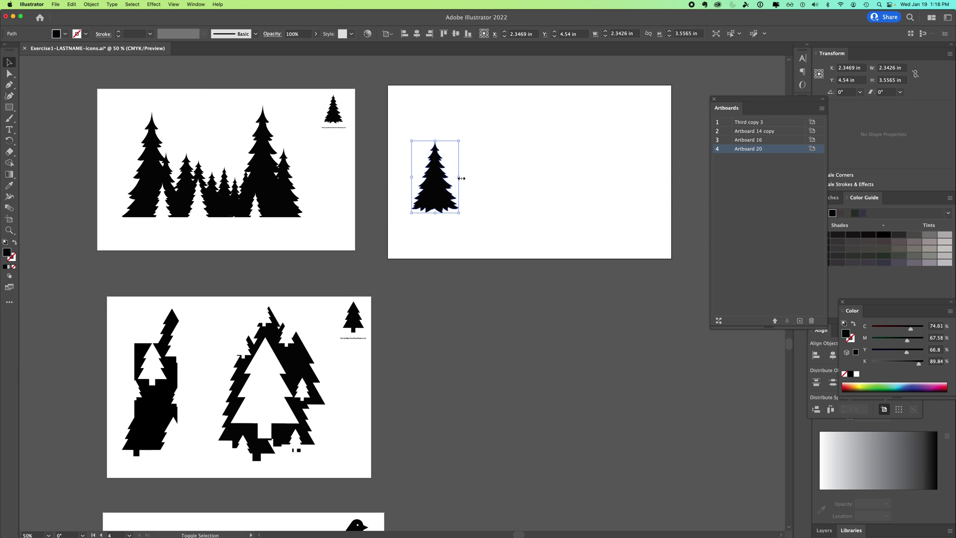
mouse_move(469, 177)
mouse_down()
mouse_move(449, 177)
mouse_move(477, 174)
mouse_up()
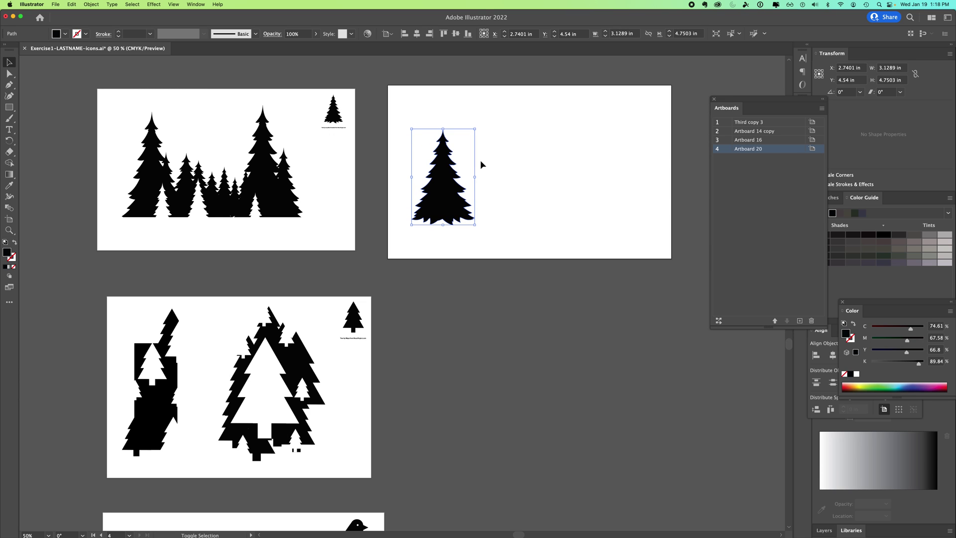
key(super+z)
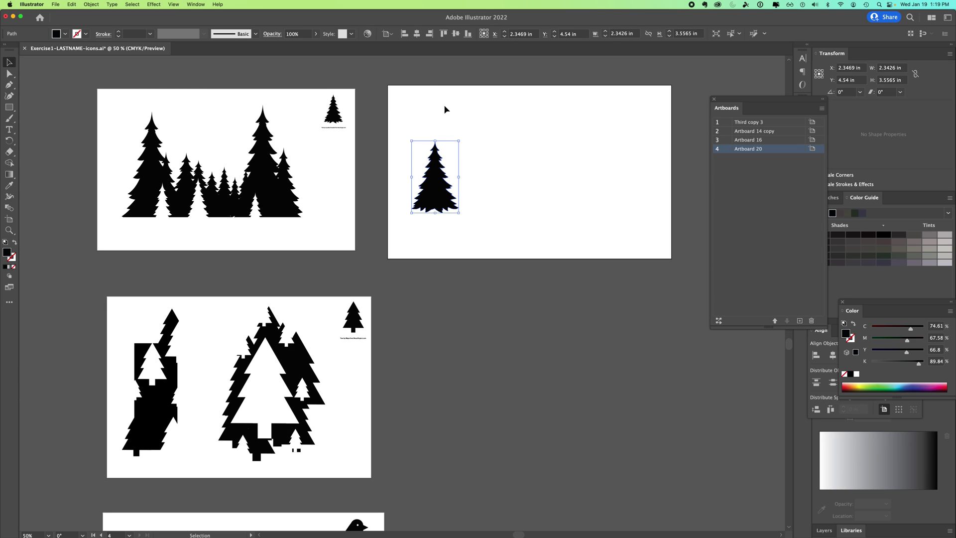
mouse_move(459, 141)
mouse_down()
mouse_move(483, 119)
mouse_move(476, 116)
mouse_up()
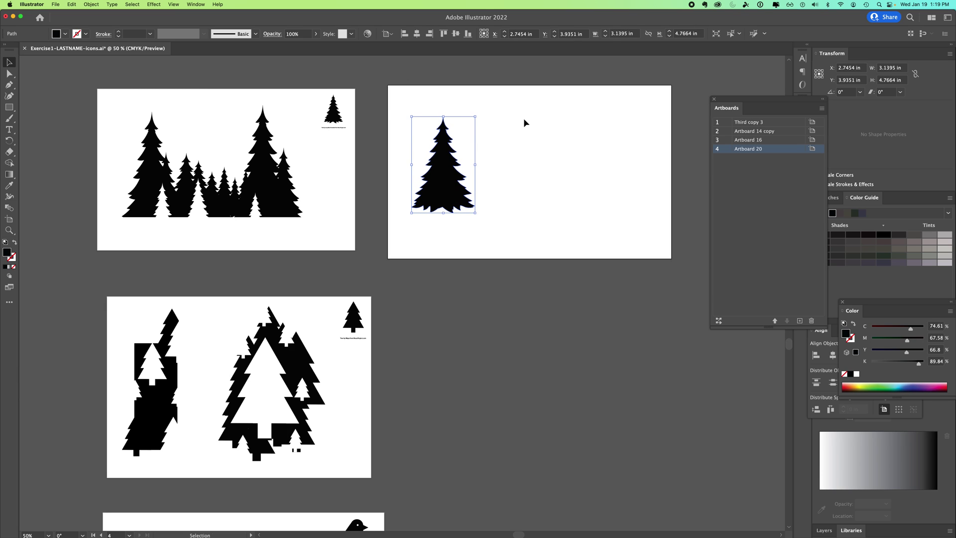
click(636, 175)
click(451, 188)
Step: Paste, move and scale tree copies into a dense row of overlapping black trees
key(super+v)
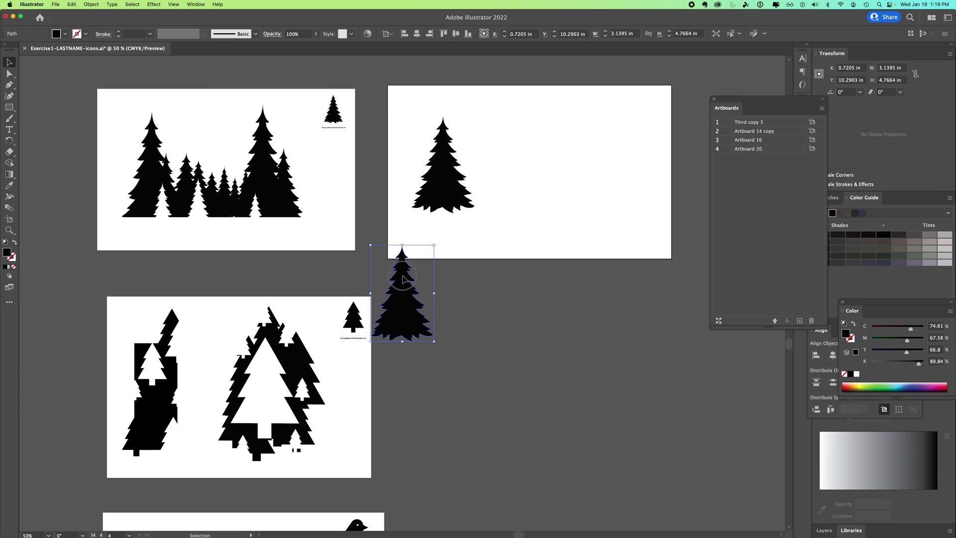
mouse_move(402, 280)
mouse_down()
mouse_move(457, 164)
mouse_move(485, 164)
mouse_up()
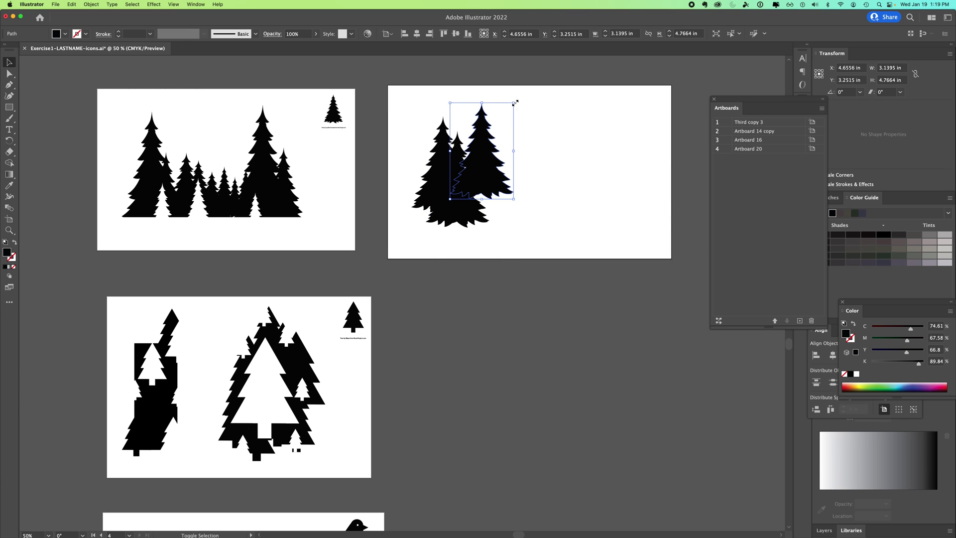
drag(514, 101, 498, 126)
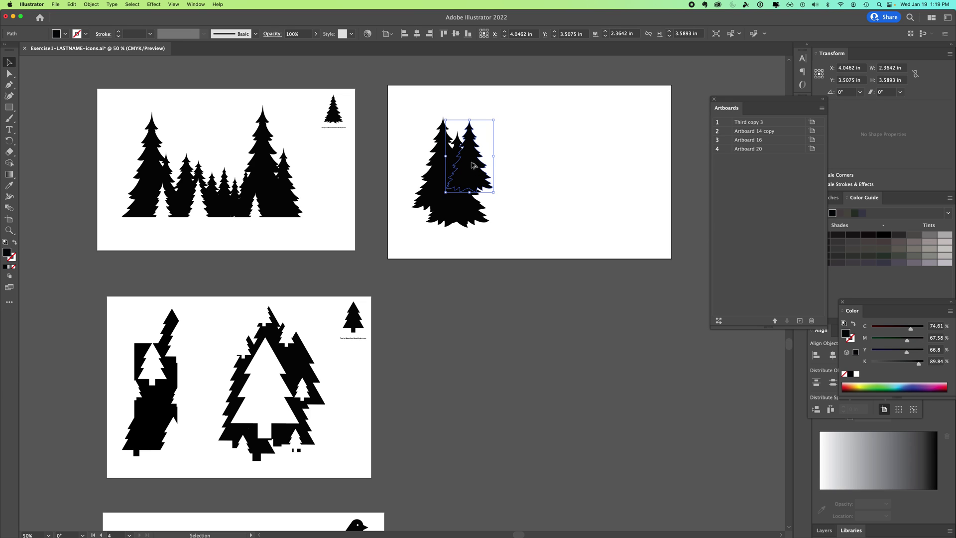
mouse_move(469, 162)
mouse_down()
mouse_move(487, 196)
mouse_move(530, 151)
mouse_up()
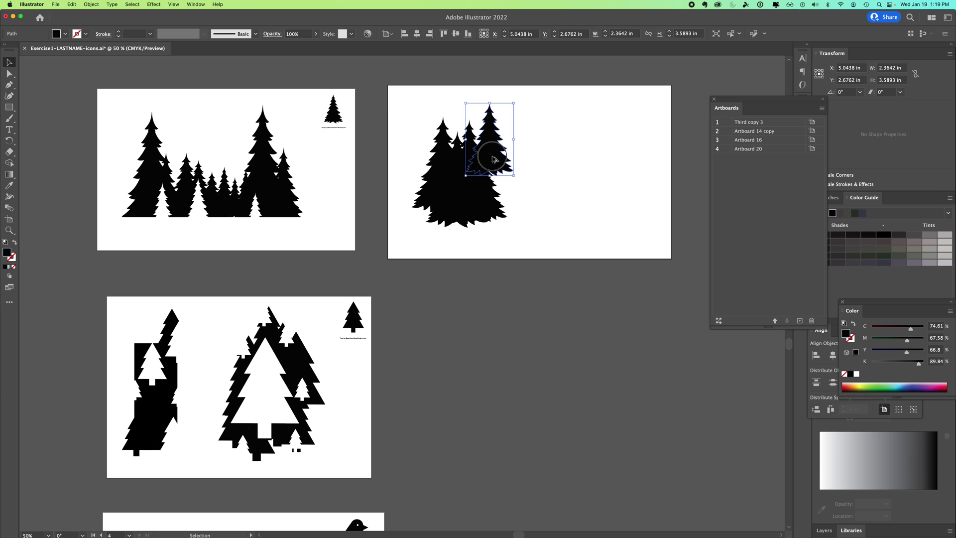
mouse_move(492, 150)
mouse_down()
mouse_move(498, 192)
mouse_move(514, 202)
mouse_move(619, 211)
mouse_move(639, 196)
mouse_up()
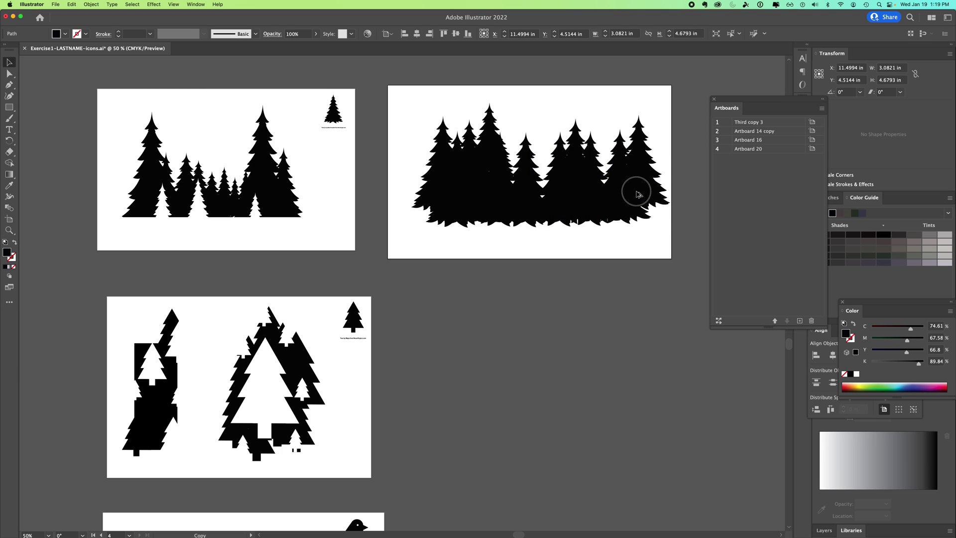
mouse_move(671, 113)
mouse_down()
mouse_move(652, 141)
mouse_move(656, 132)
mouse_up()
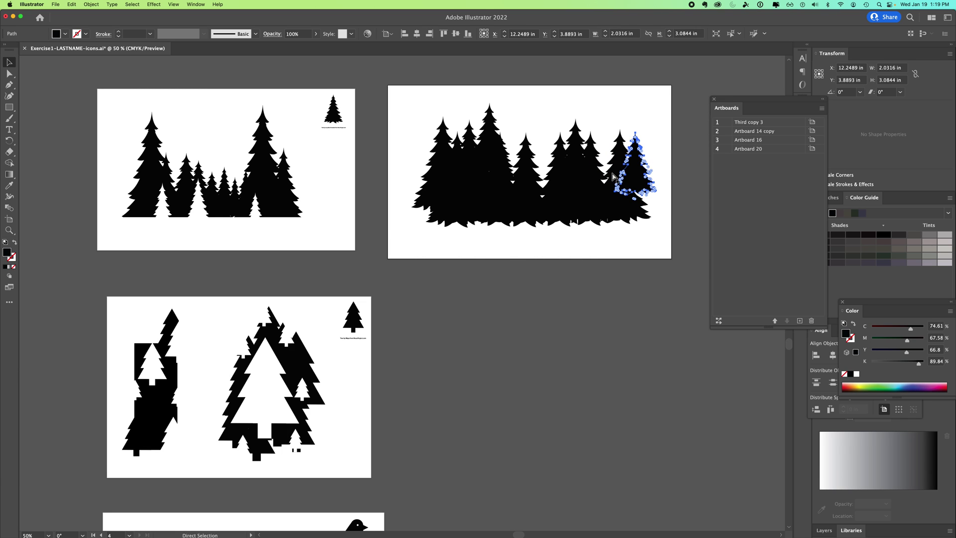
alt+drag(635, 164, 413, 286)
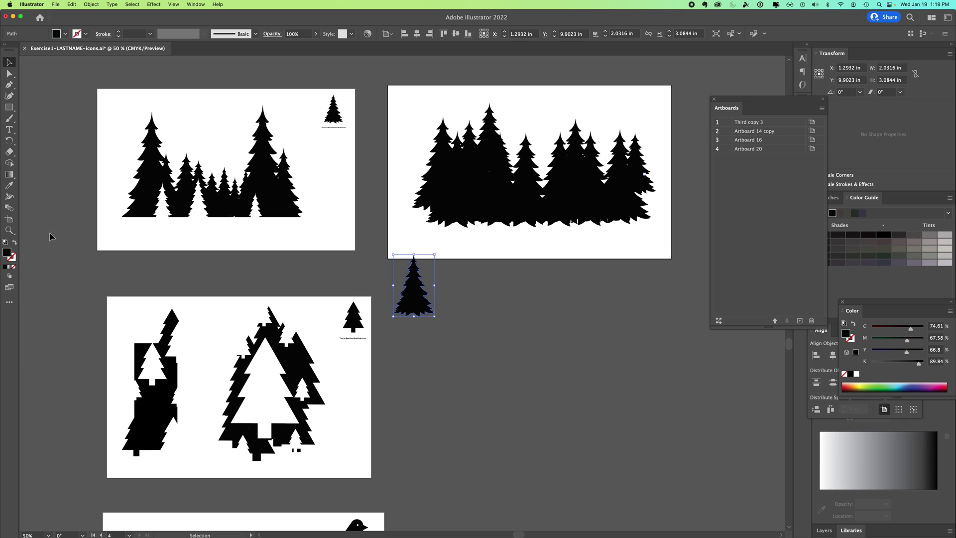
Step: Fill the small tree copy white and move it up into the forest row
double_click(9, 254)
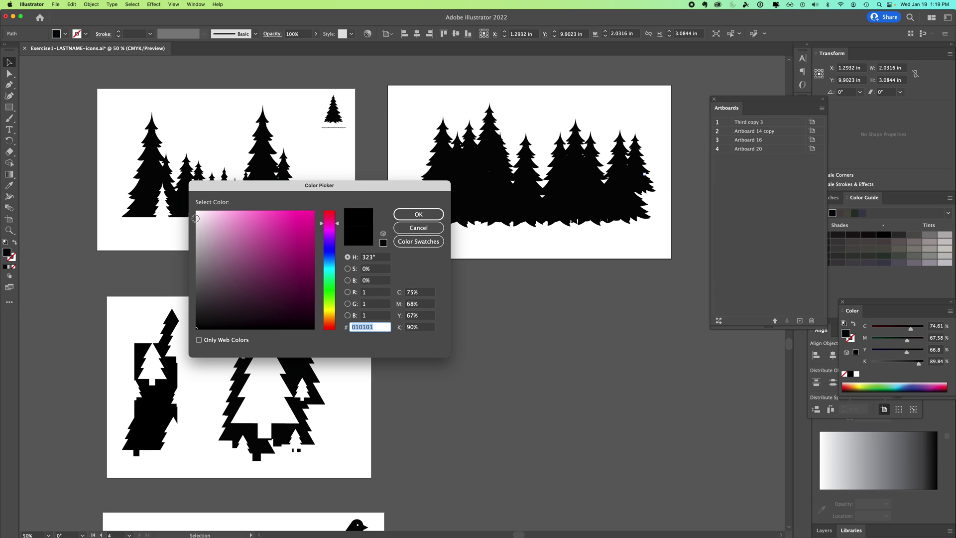
click(196, 211)
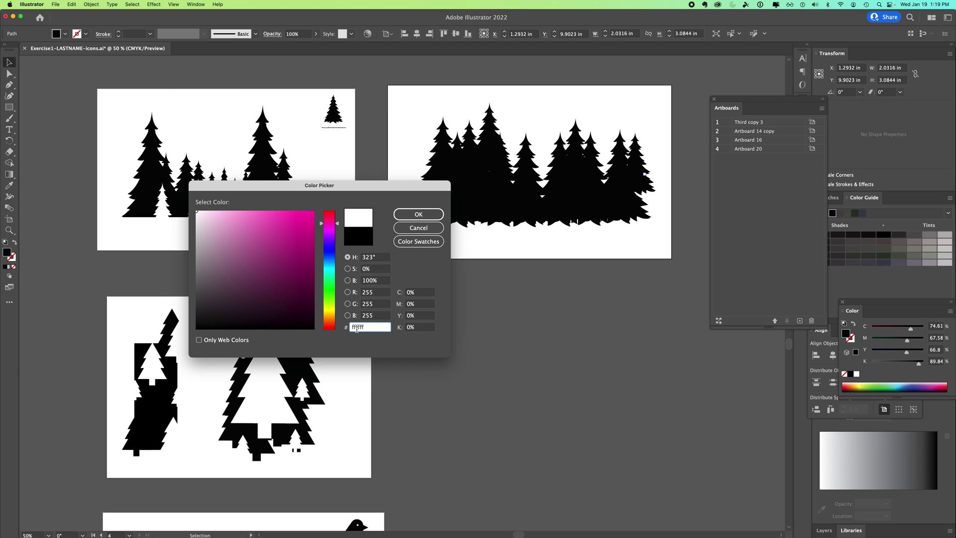
click(419, 214)
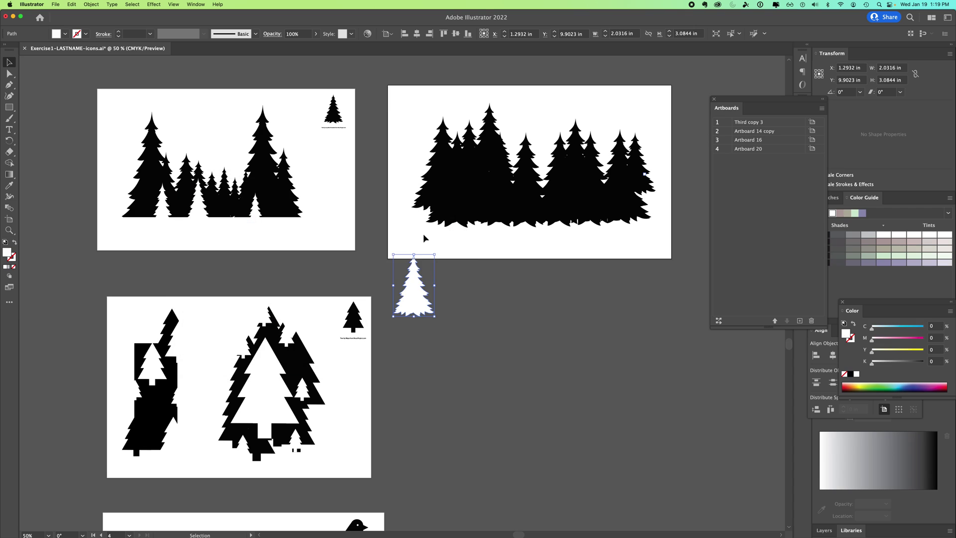
drag(415, 299, 445, 221)
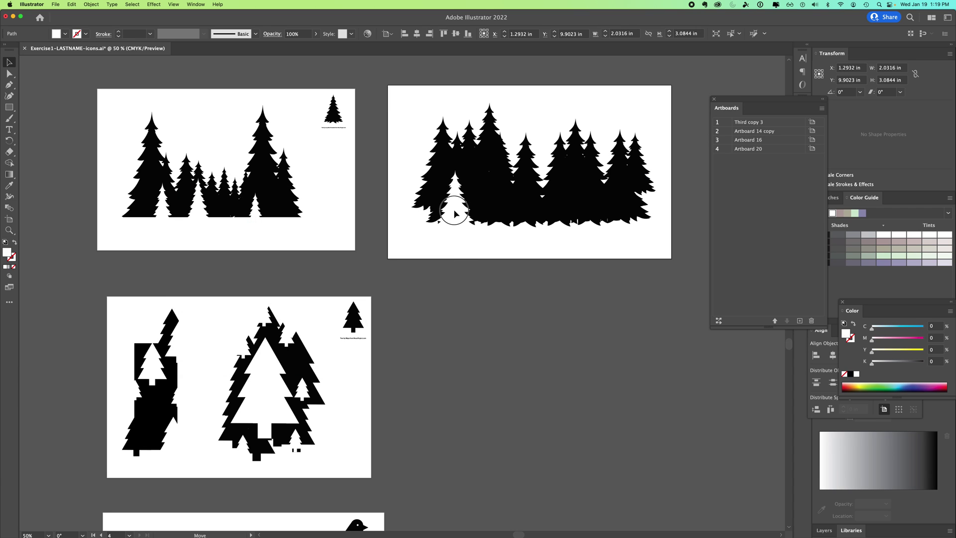
drag(445, 221, 457, 208)
click(498, 257)
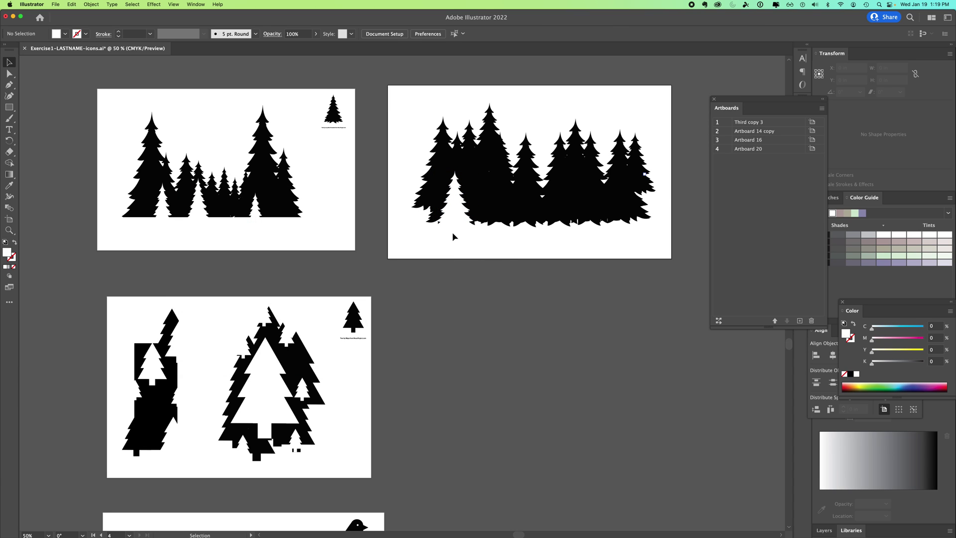
Step: Place a smaller copy of the white tree further right among the trees
drag(454, 220, 533, 234)
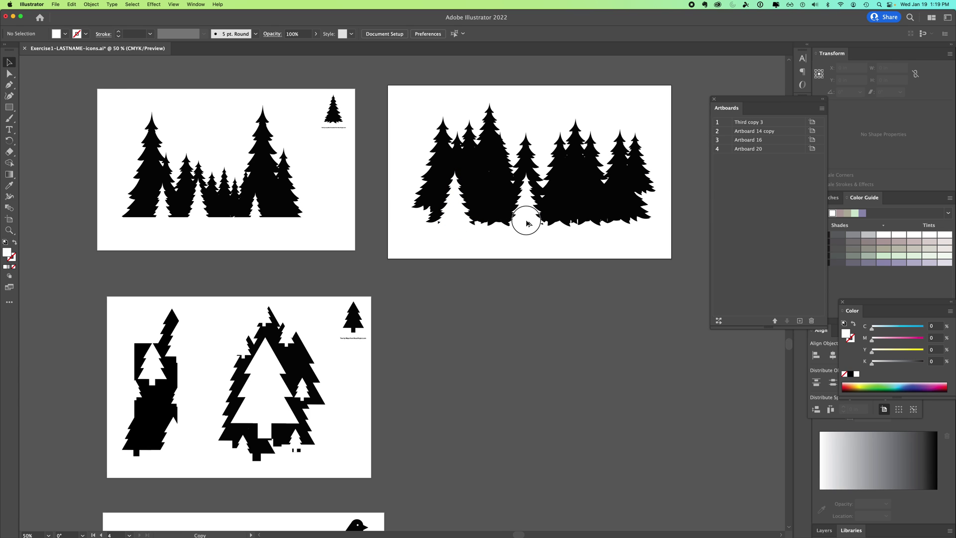
drag(533, 234, 503, 230)
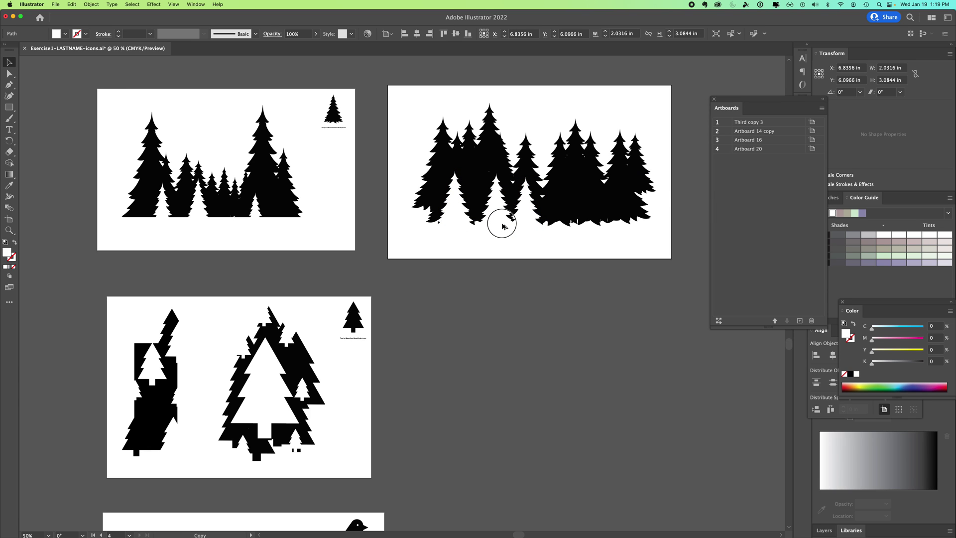
drag(514, 179, 503, 195)
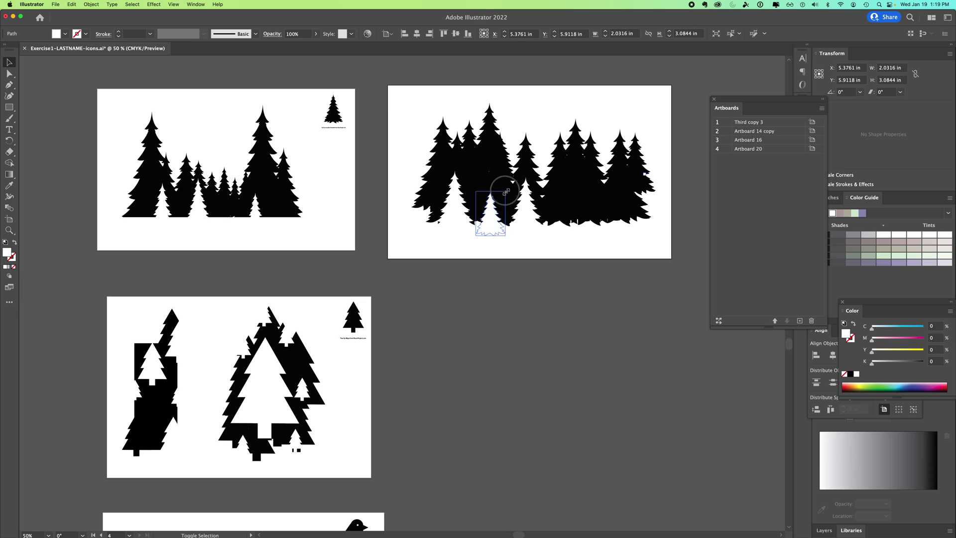
double_click(488, 223)
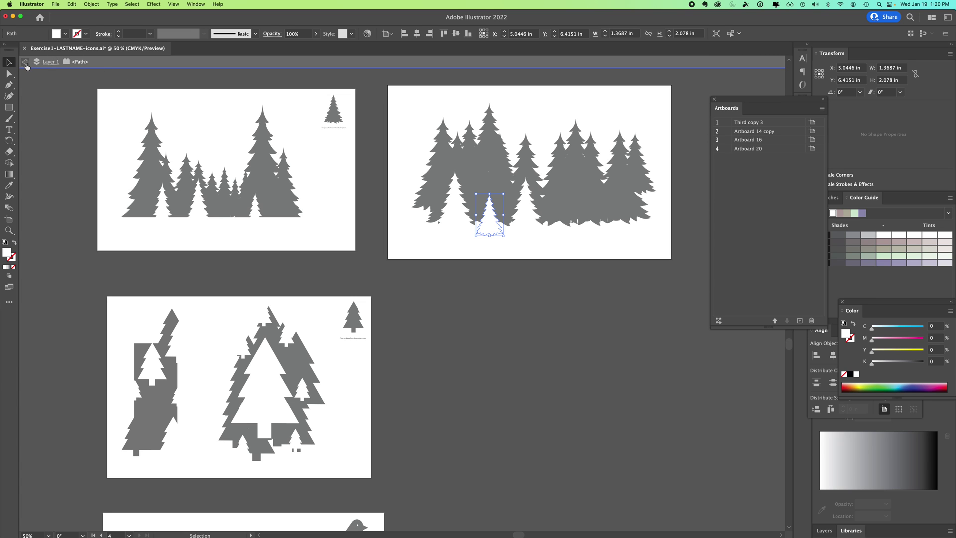
click(25, 63)
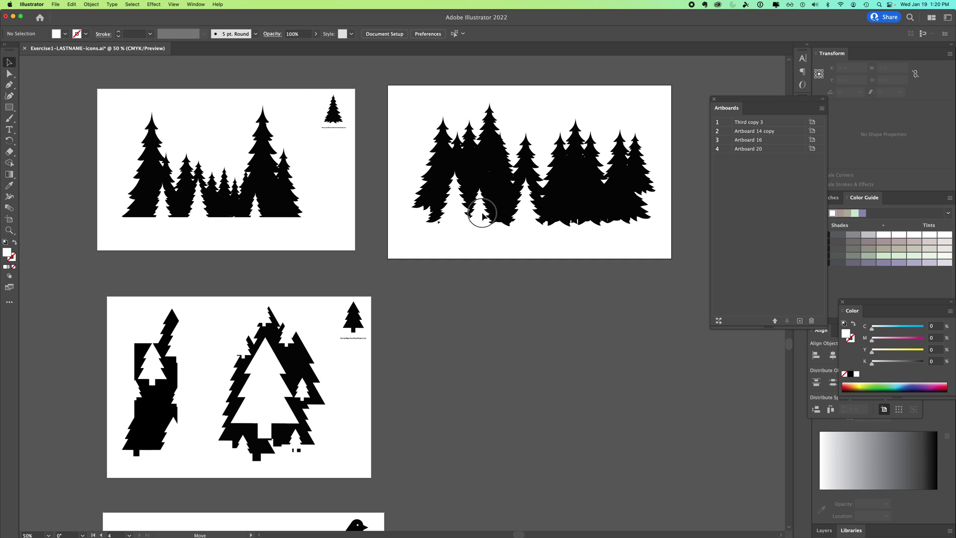
Step: Add another white tree on the right, removing an overlapping black tree and a rotated copy
click(482, 220)
drag(482, 219, 612, 176)
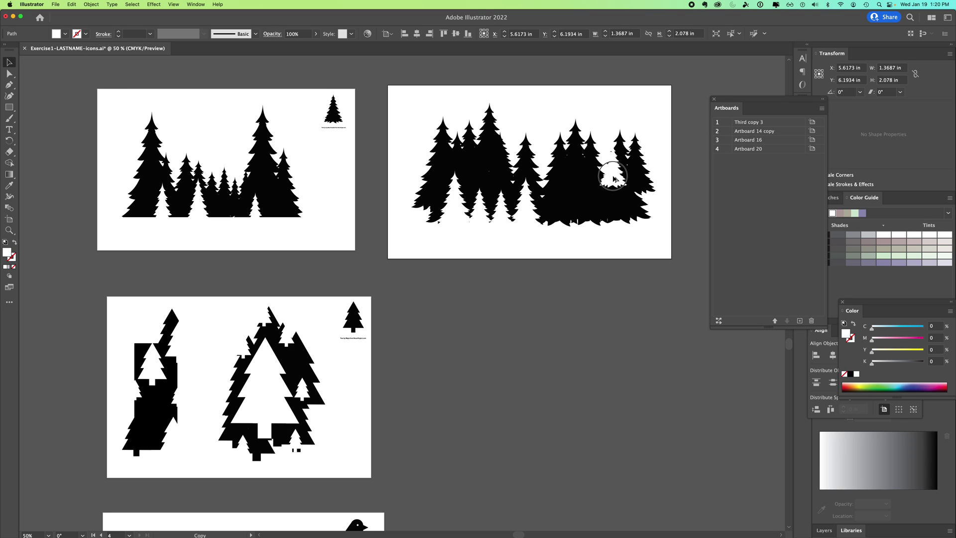
key(super+shift+a)
drag(612, 176, 588, 156)
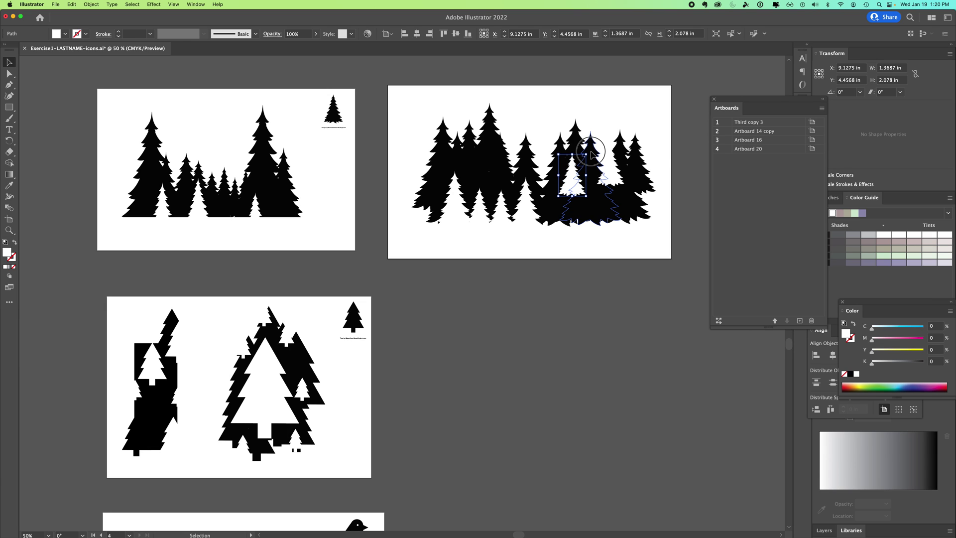
key(super+z)
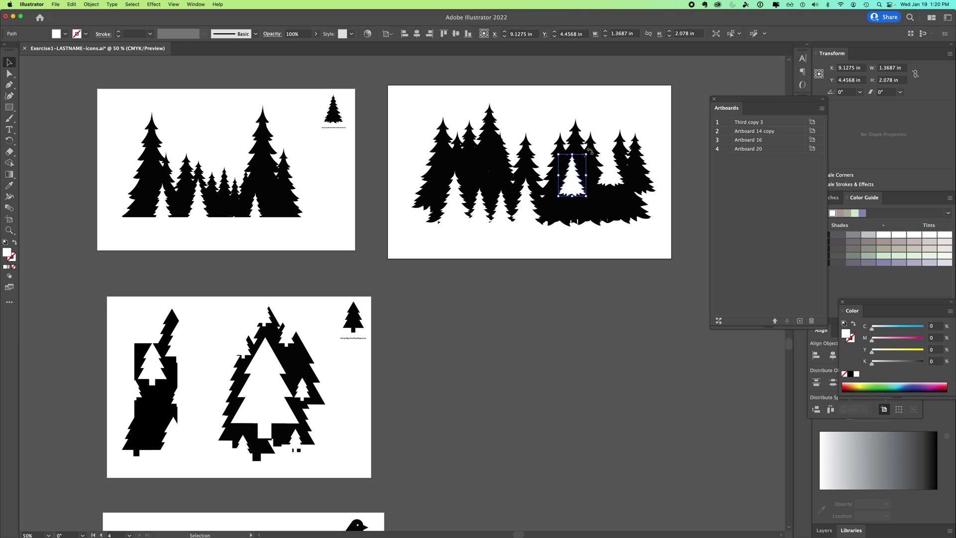
mouse_move(590, 150)
mouse_down()
mouse_move(574, 177)
mouse_move(543, 188)
mouse_up()
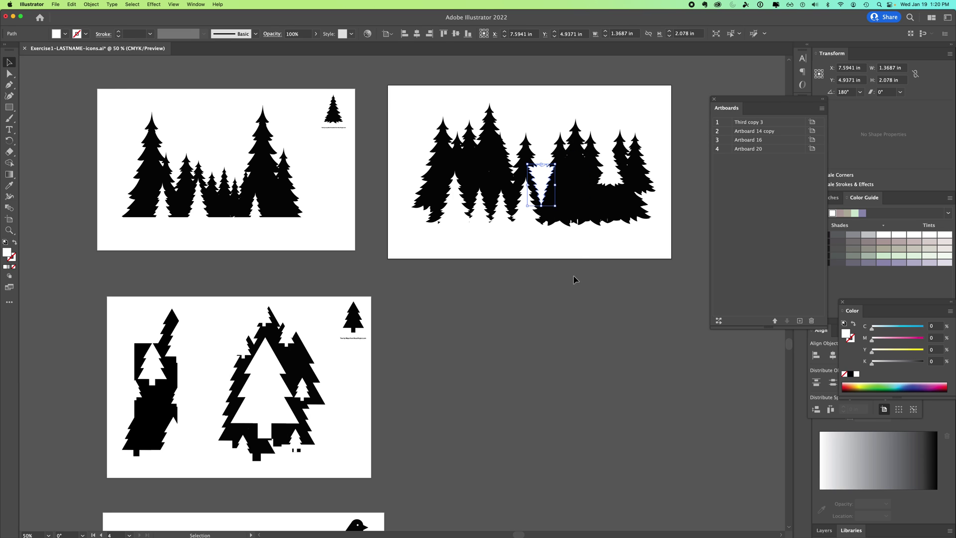
key(Delete)
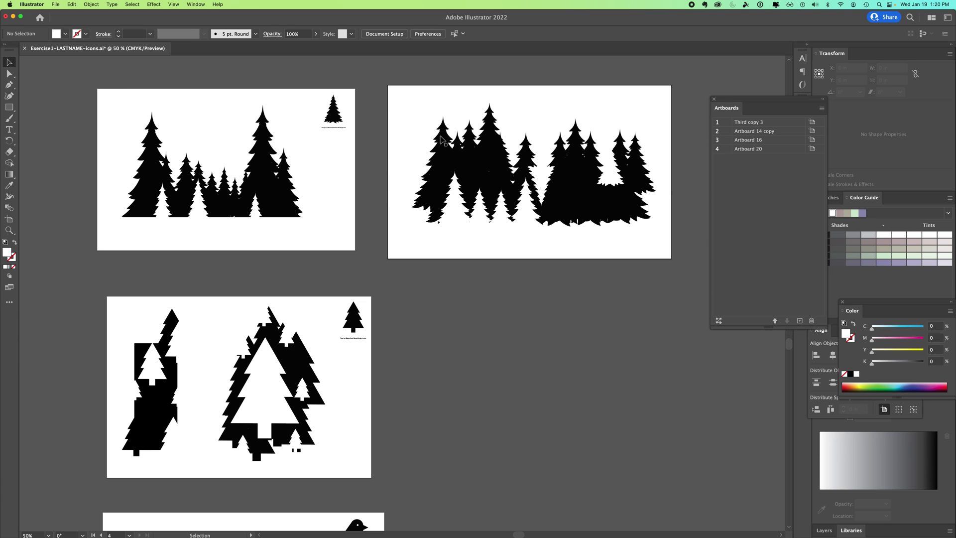
Step: Copy the tree icon and credit line to the forest artboard's top-right, zooming in to check
click(332, 112)
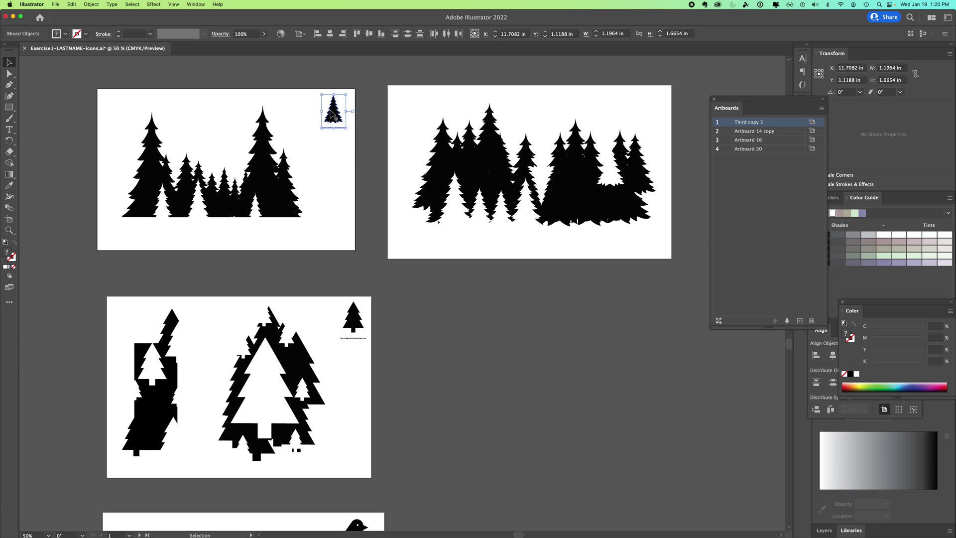
drag(337, 113, 653, 111)
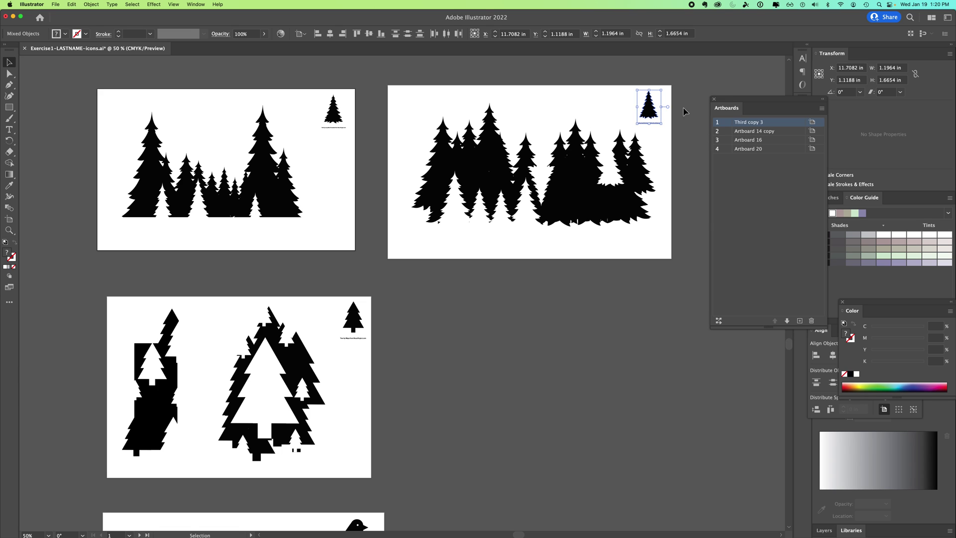
click(381, 126)
click(10, 230)
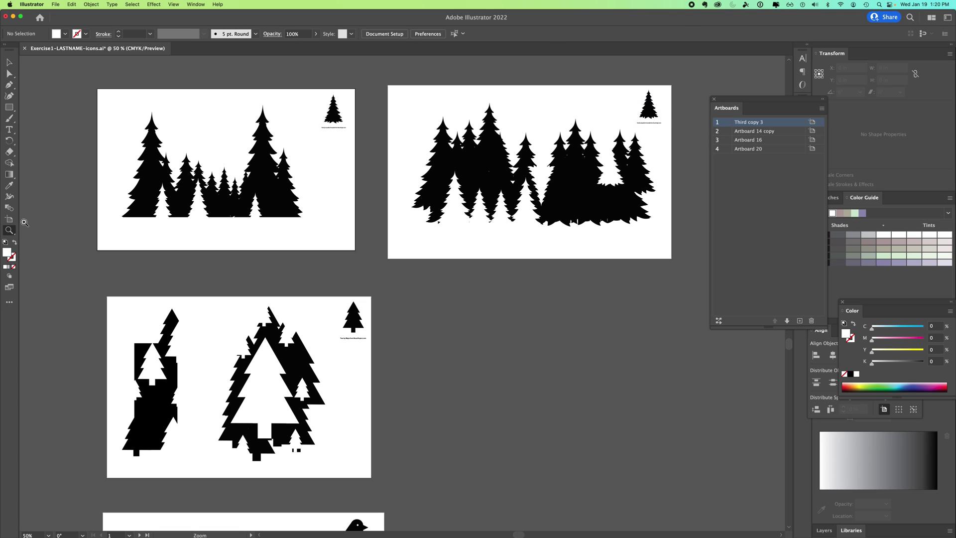
click(655, 116)
click(399, 300)
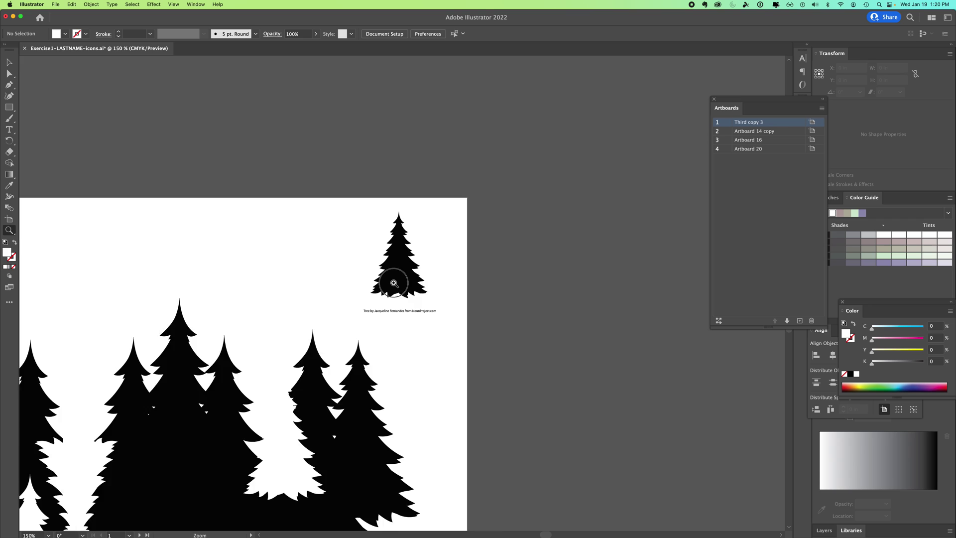
click(395, 280)
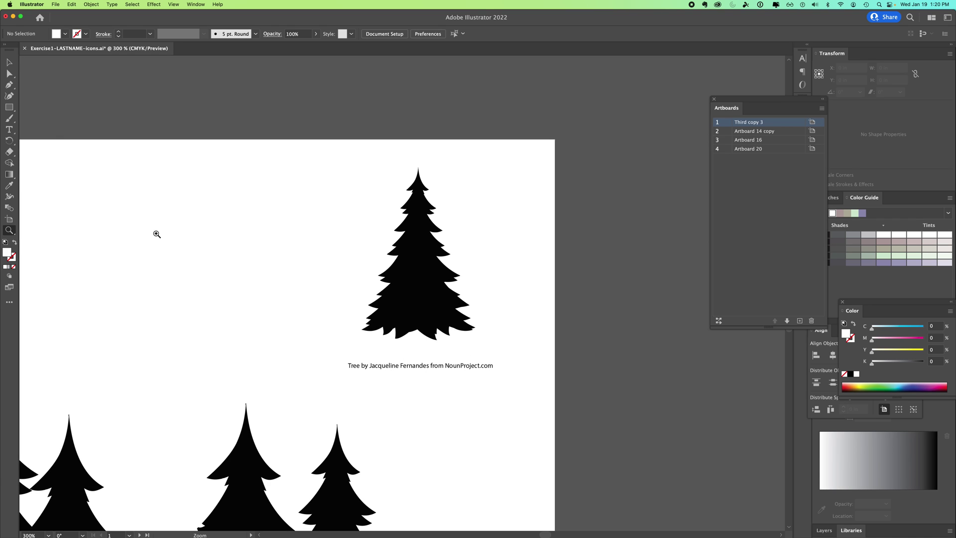
key(v)
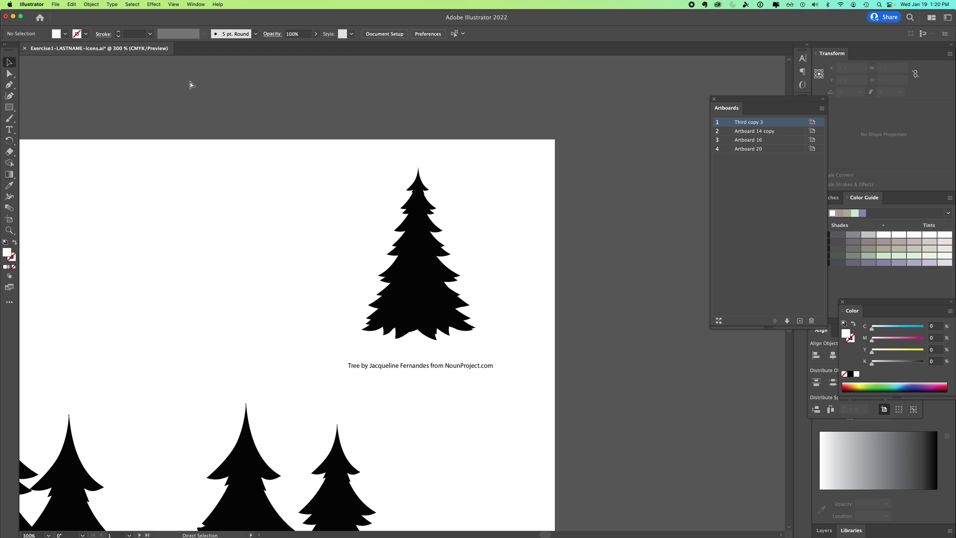
key(super+minus)
key(super+minus)
key(super+minus)
key(super+minus)
key(super+minus)
scroll(288, 235, down, 5)
scroll(288, 236, left, 5)
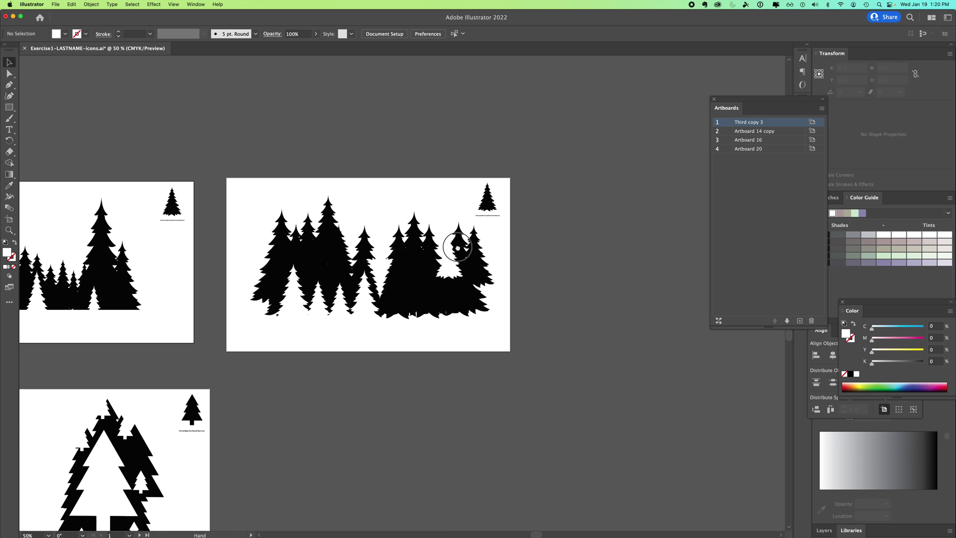
scroll(399, 200, down, 5)
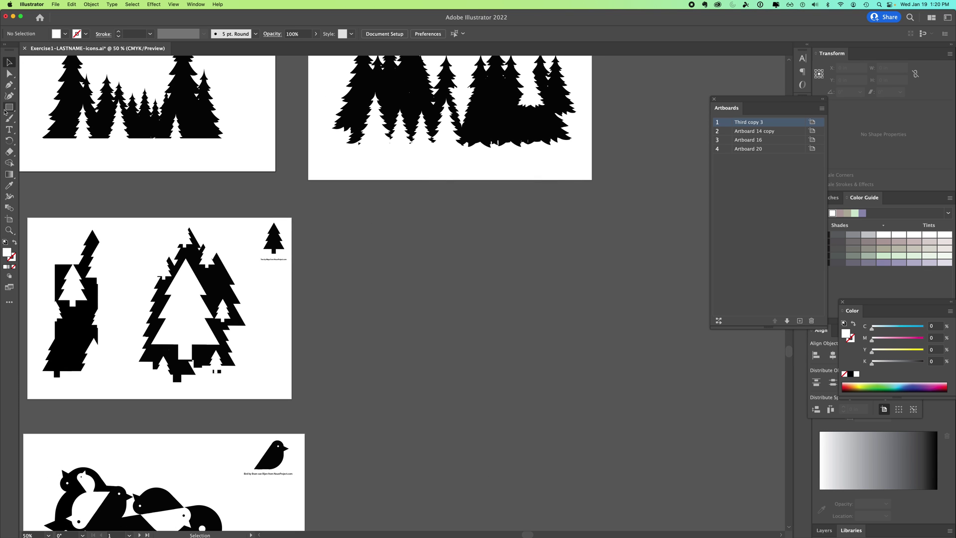
Step: Draw Artboard 21 and place a copy of the tree icon enlarged to about 5.2 inches tall
click(9, 220)
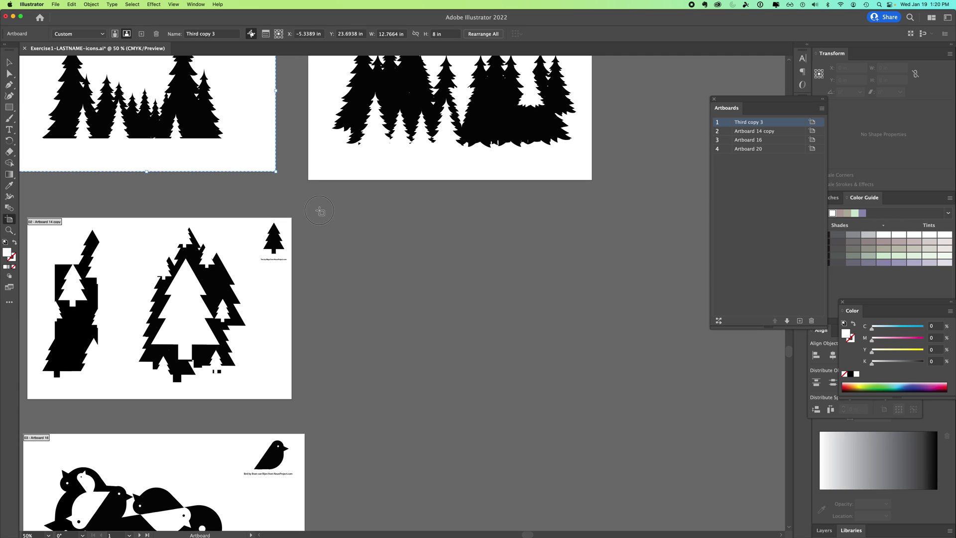
drag(319, 211, 608, 394)
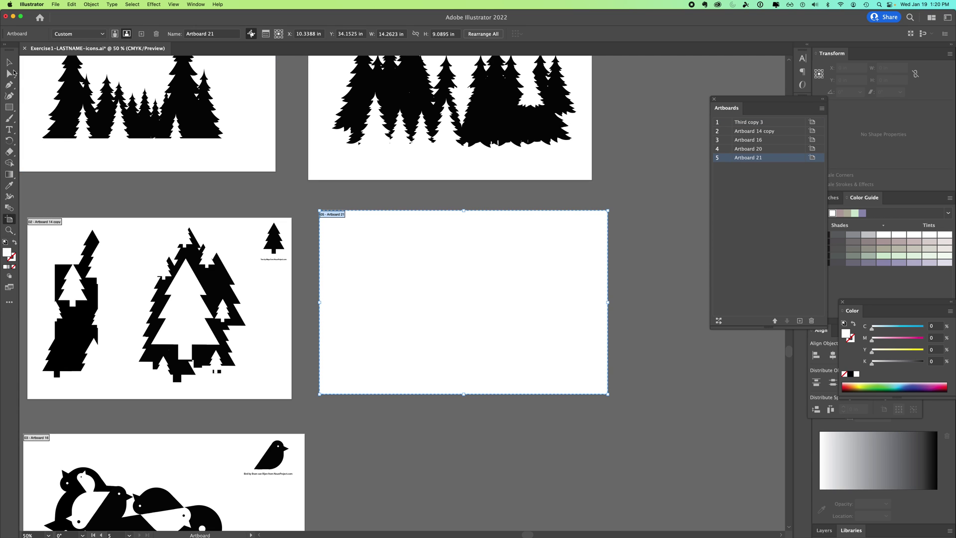
click(9, 61)
click(275, 245)
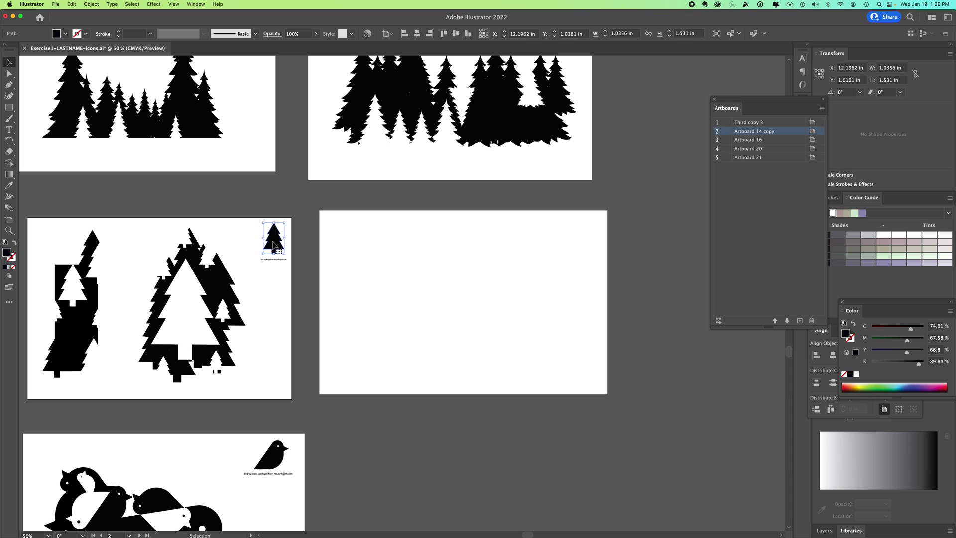
mouse_move(273, 246)
alt+mouse_down()
mouse_move(402, 300)
mouse_move(470, 217)
alt+mouse_up()
drag(434, 253, 420, 293)
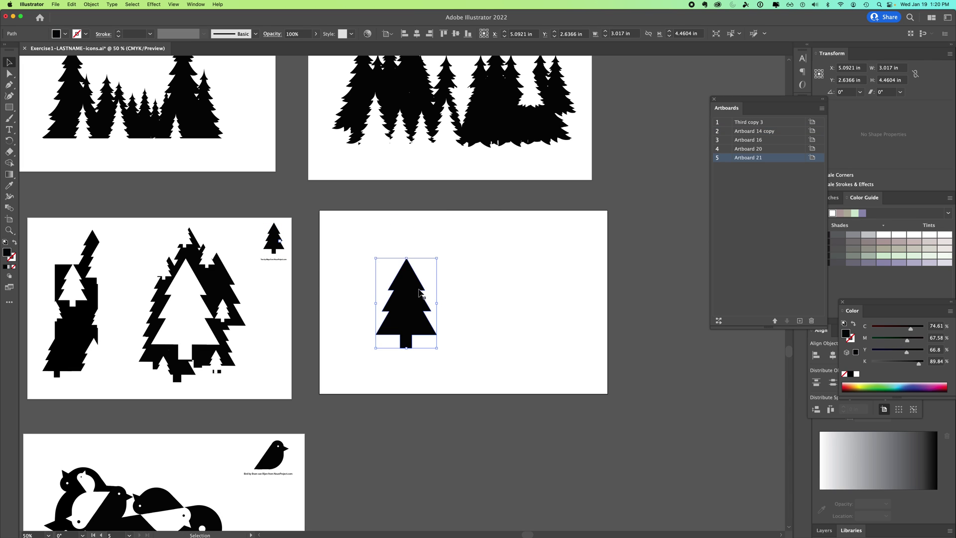
drag(437, 258, 447, 243)
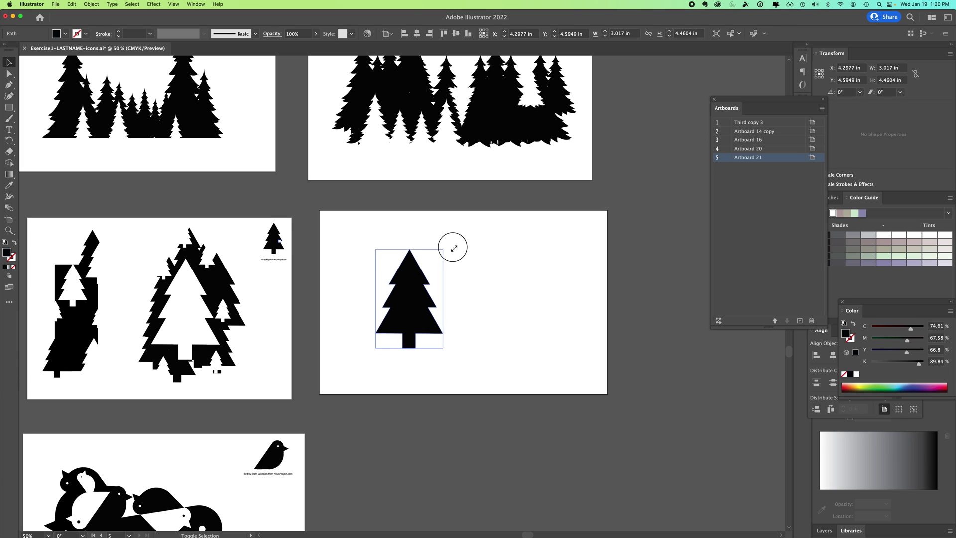
click(478, 271)
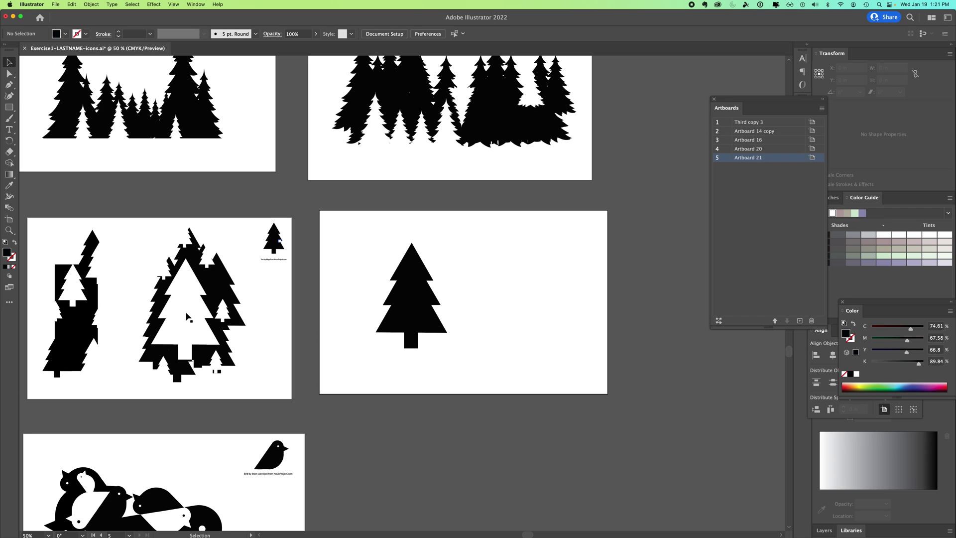
click(404, 292)
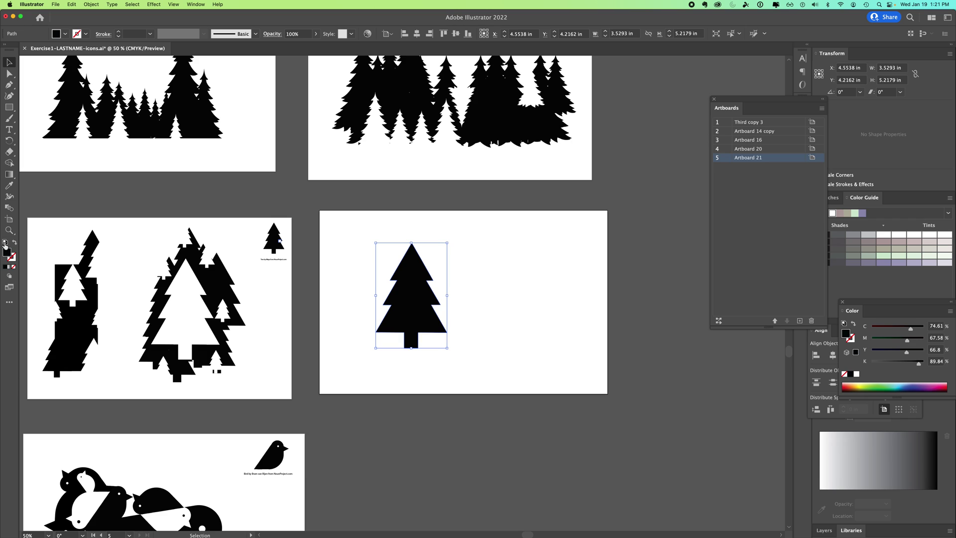
Step: Make the large tree a white outline and set an enlarged black tree copy behind its right side
click(4, 243)
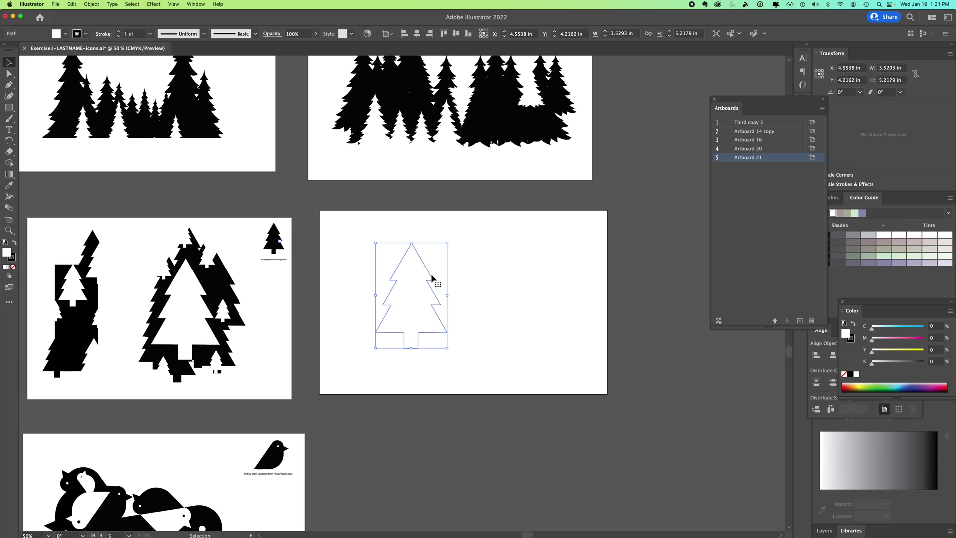
click(473, 284)
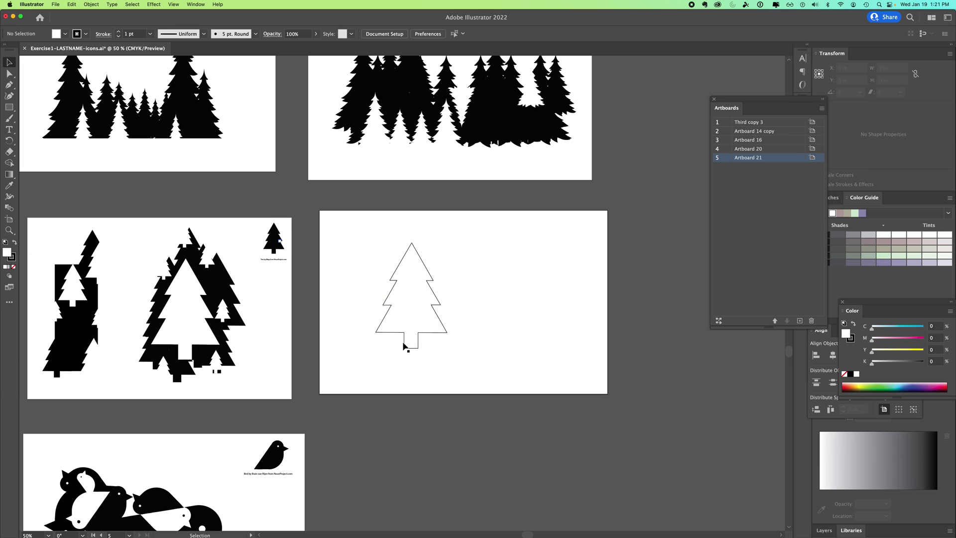
drag(274, 242, 413, 252)
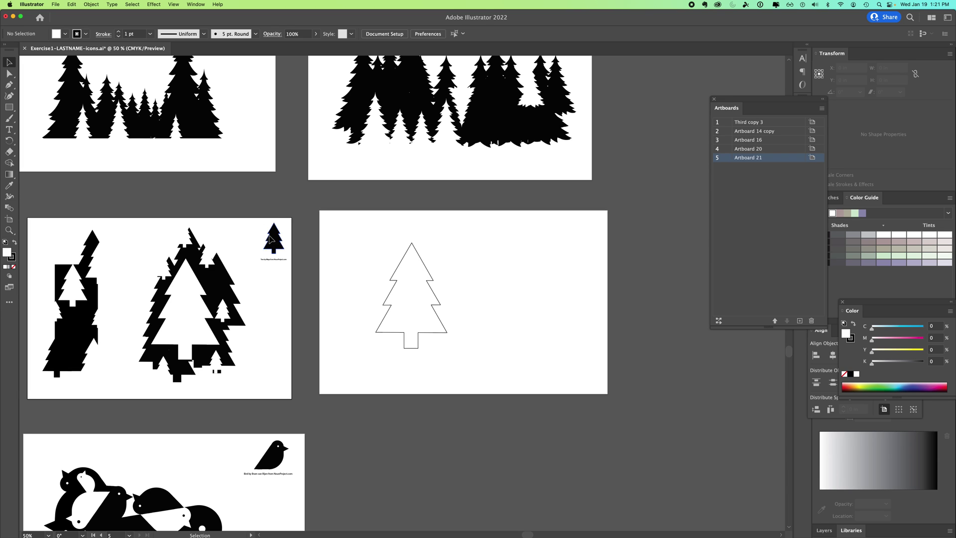
click(459, 235)
drag(412, 247, 426, 255)
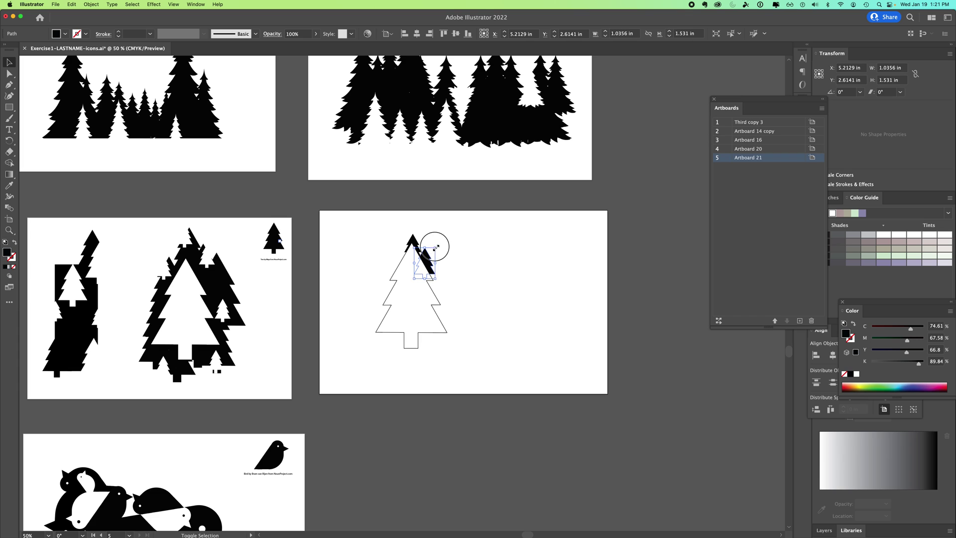
mouse_move(426, 255)
mouse_down()
mouse_move(433, 264)
mouse_move(487, 248)
mouse_move(459, 294)
mouse_move(445, 298)
mouse_up()
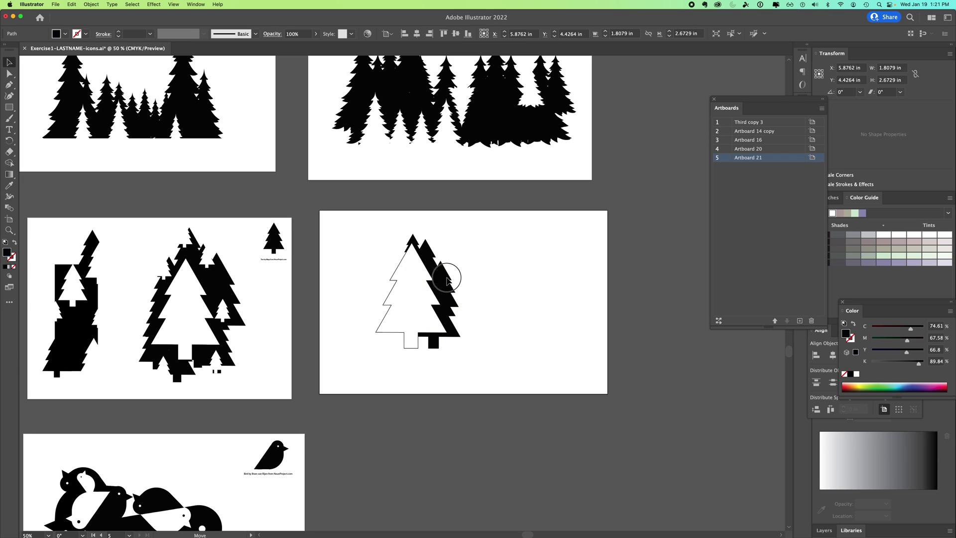
click(488, 279)
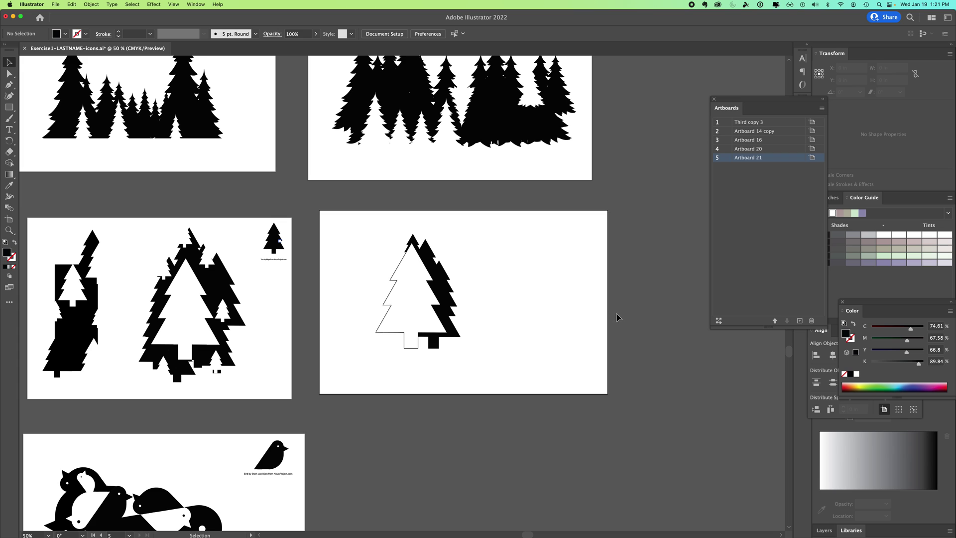
Step: Show the Align panel with the outlined tree selected
click(415, 274)
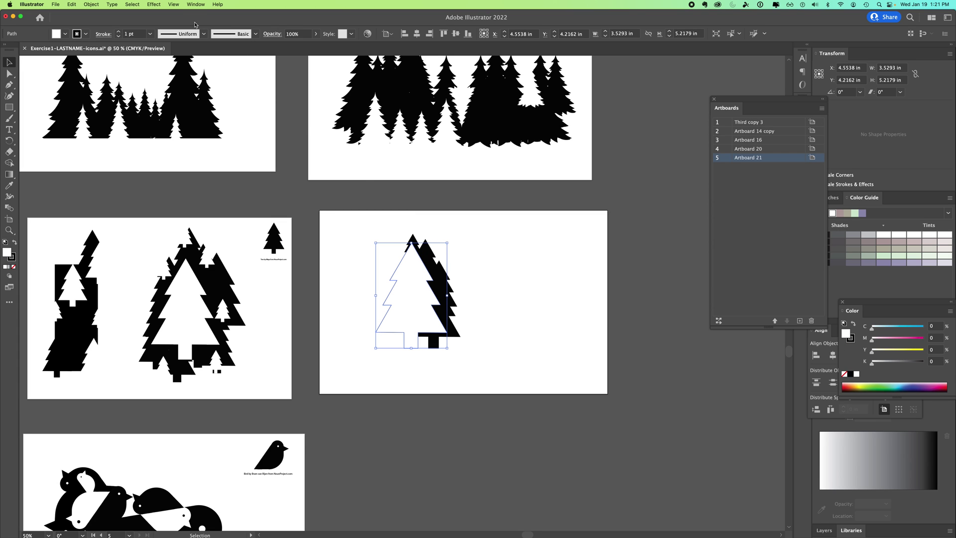
click(196, 4)
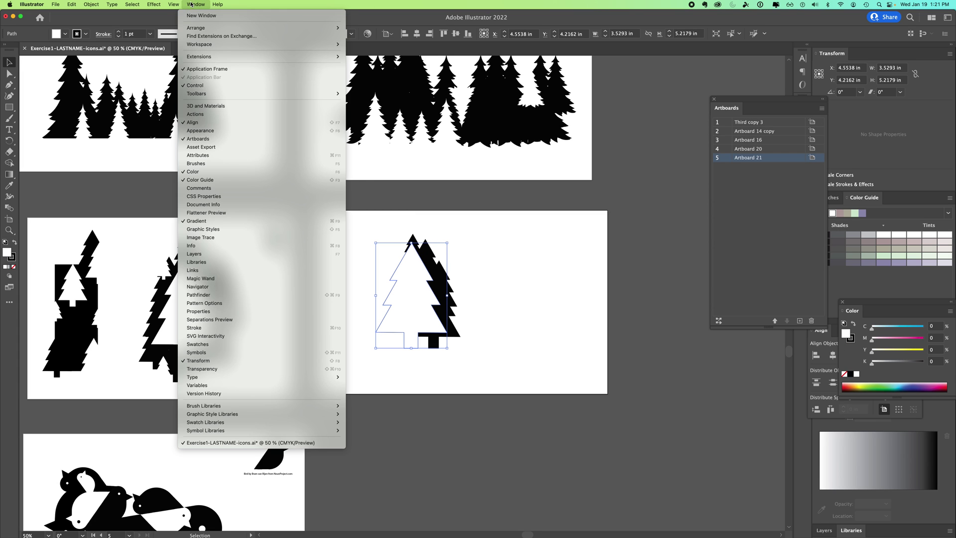
click(203, 123)
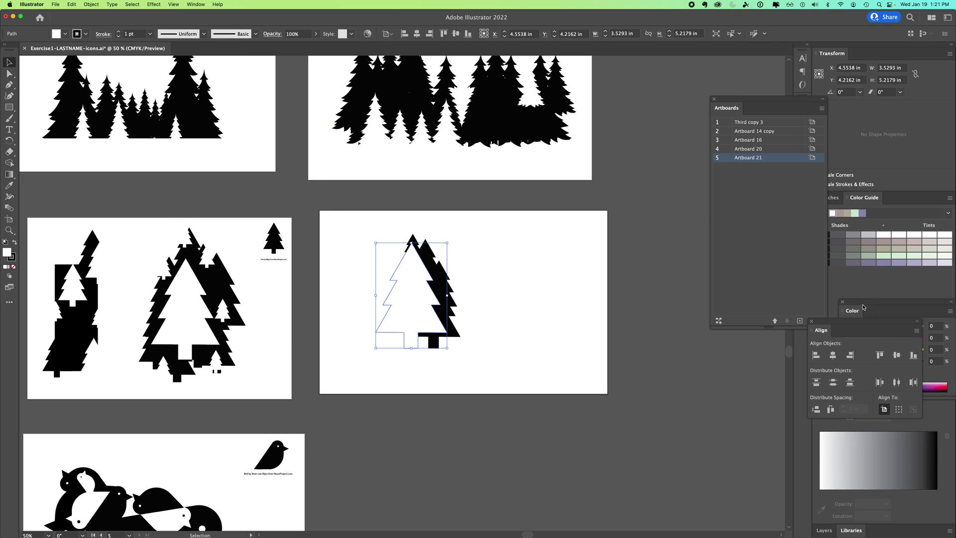
click(918, 334)
Step: Send the outlined tree to back, then bring it back in front of the black tree
click(91, 4)
mouse_move(92, 23)
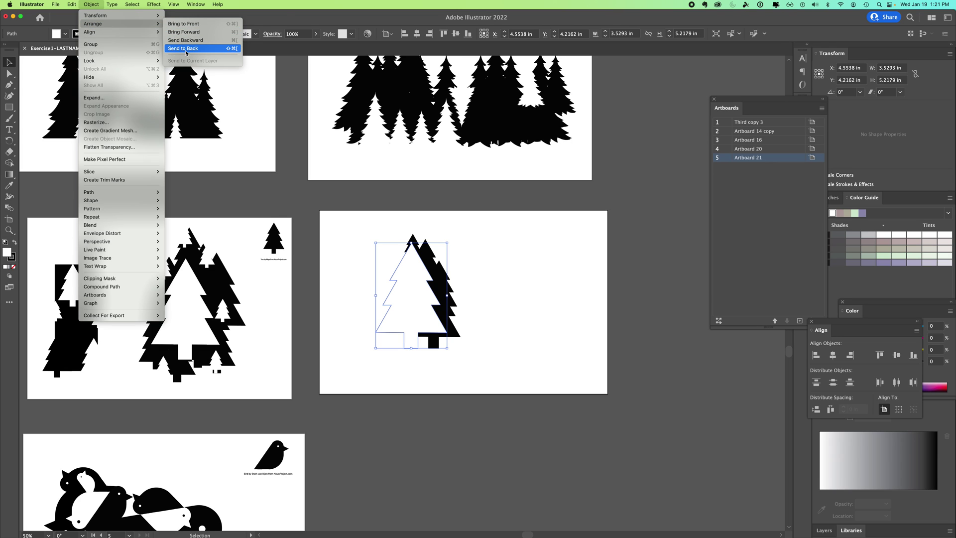
click(186, 48)
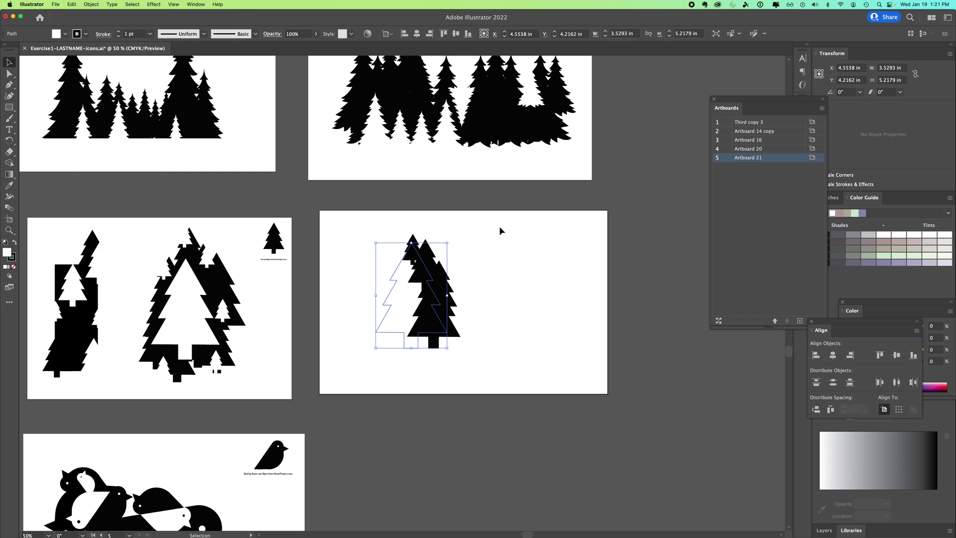
click(516, 269)
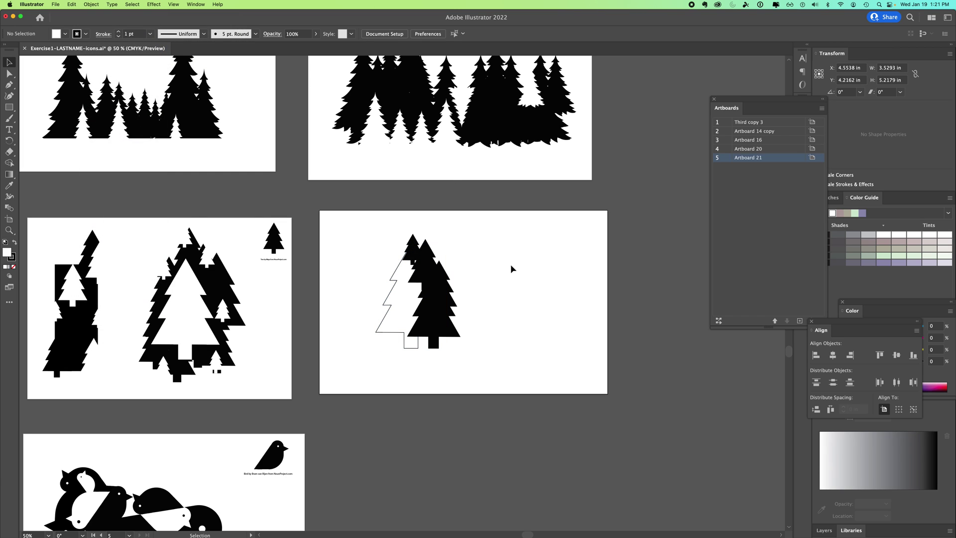
click(396, 320)
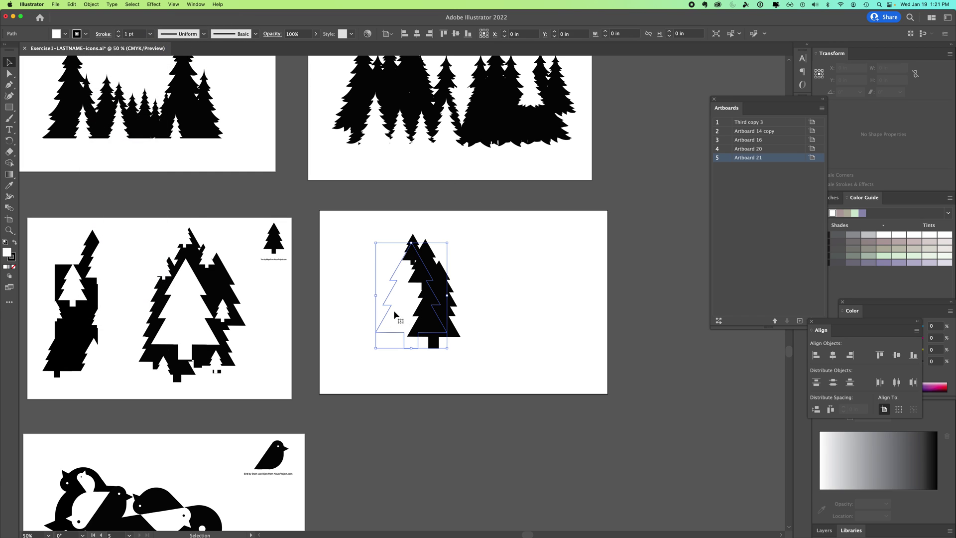
click(93, 8)
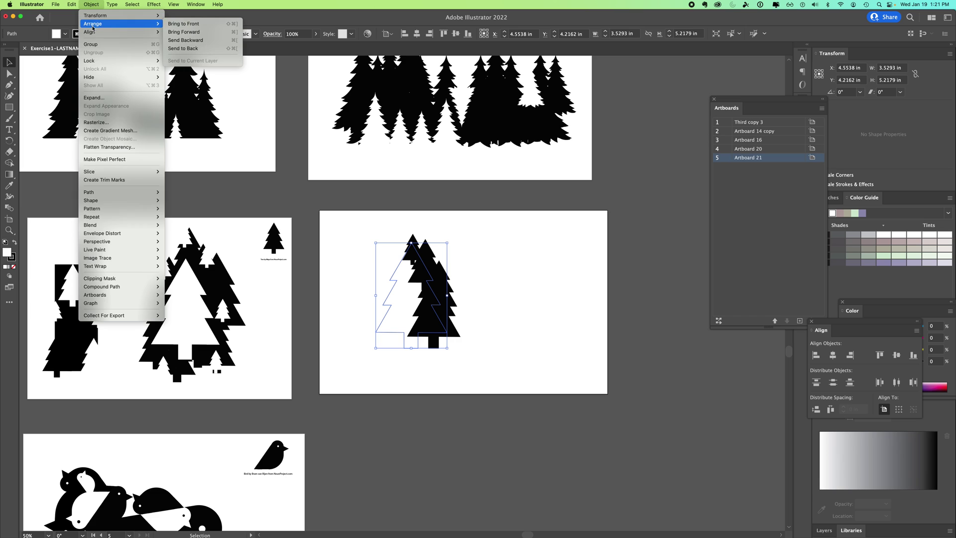
click(179, 25)
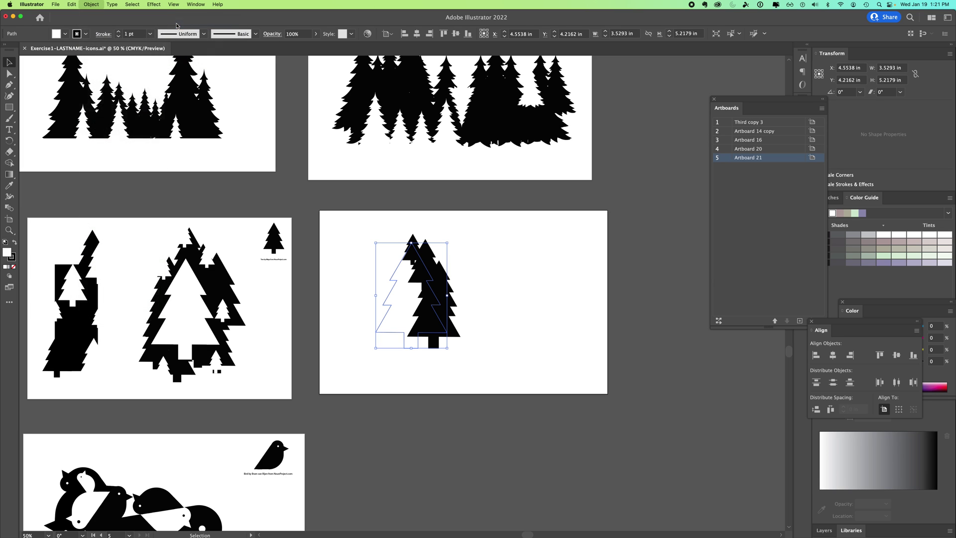
click(473, 292)
click(274, 239)
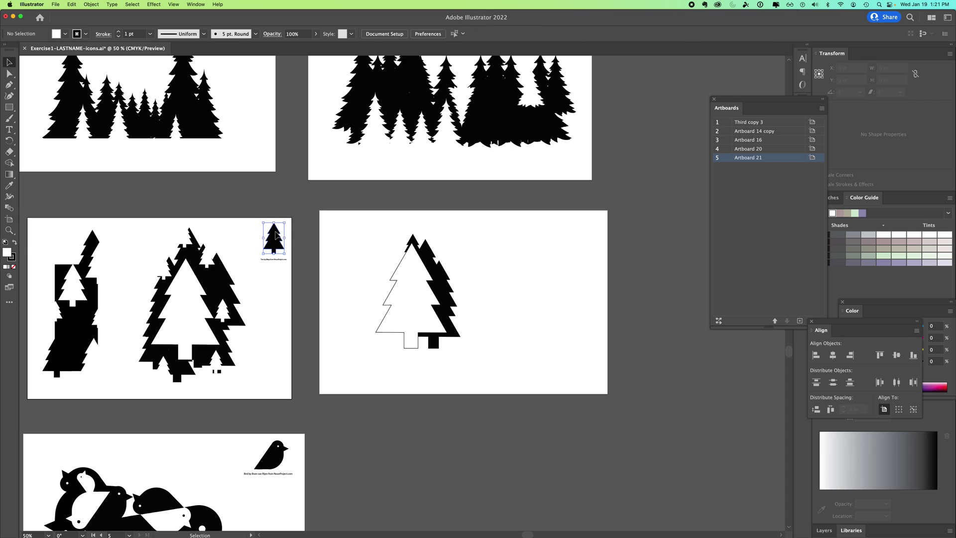
Step: Paste small black tree copies along the outline's left side, sending one behind the outline
key(super+c)
key(super+v)
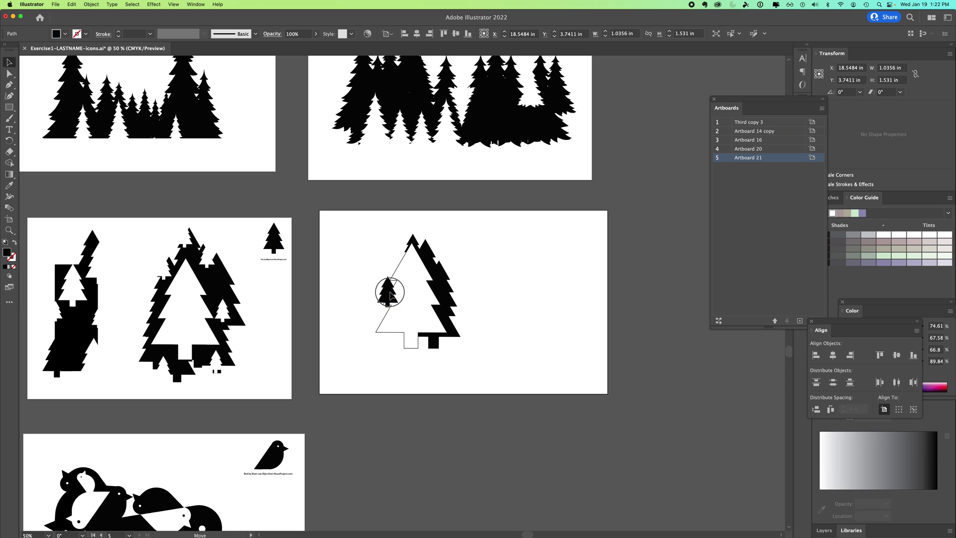
drag(409, 294, 401, 278)
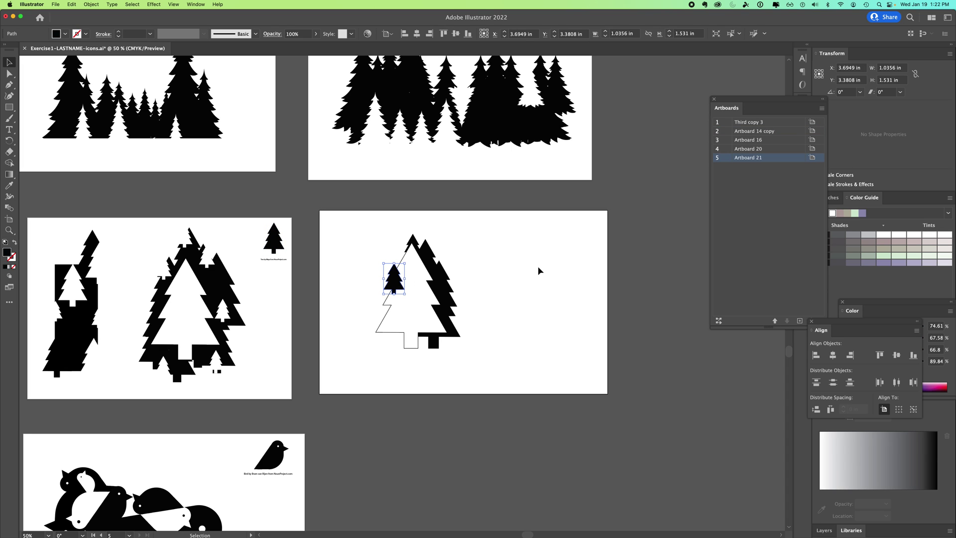
mouse_move(397, 282)
mouse_down()
mouse_move(415, 307)
mouse_move(383, 334)
mouse_up()
click(531, 300)
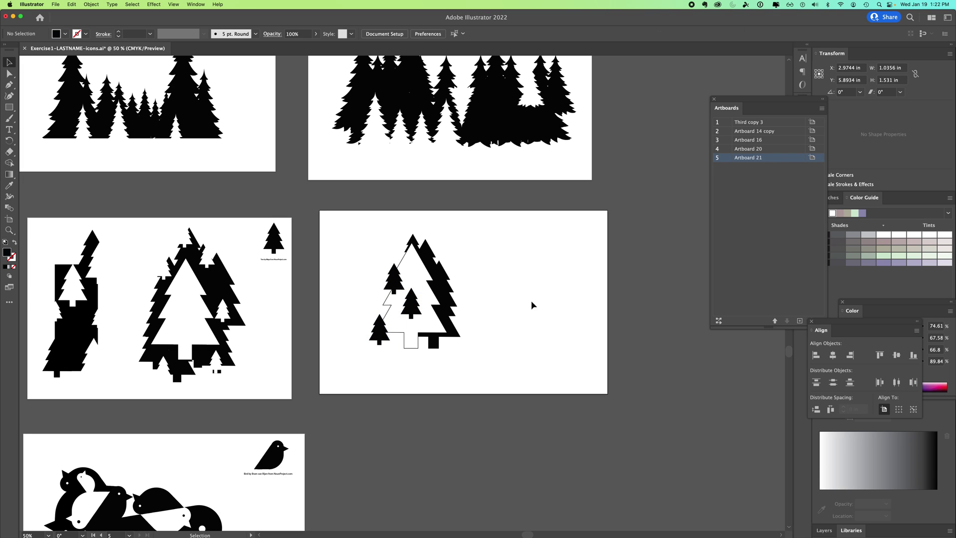
click(382, 336)
click(91, 4)
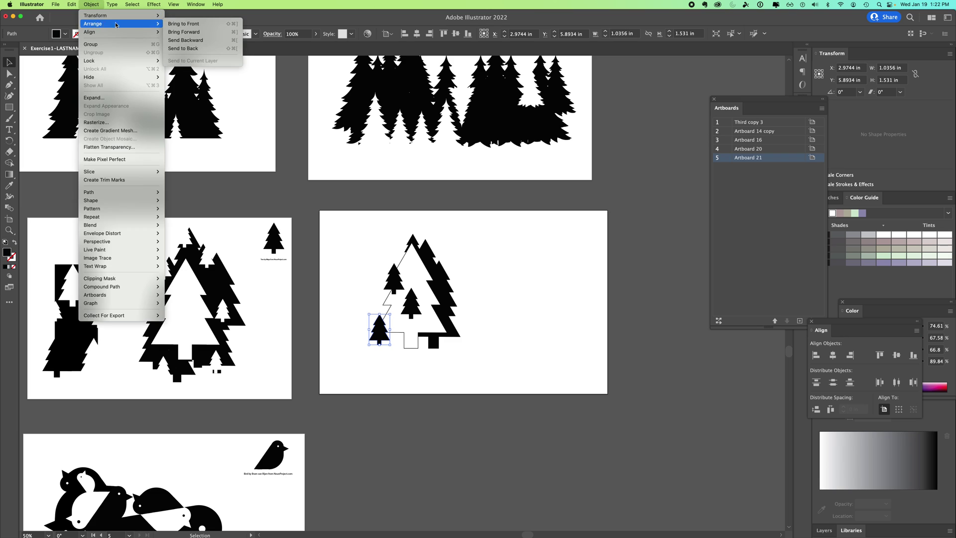
click(186, 49)
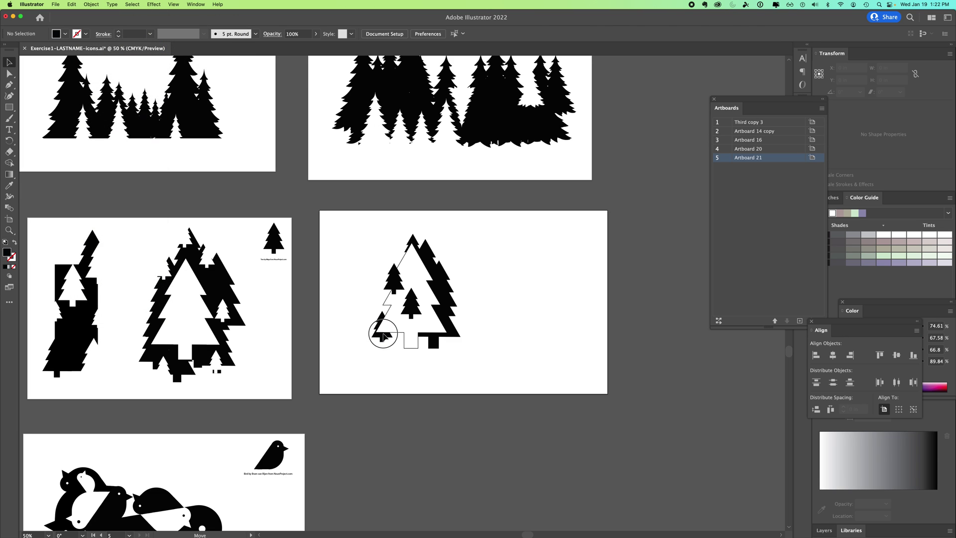
Step: Nudge the small left-side trees into a tight stacked cluster
drag(380, 336, 405, 295)
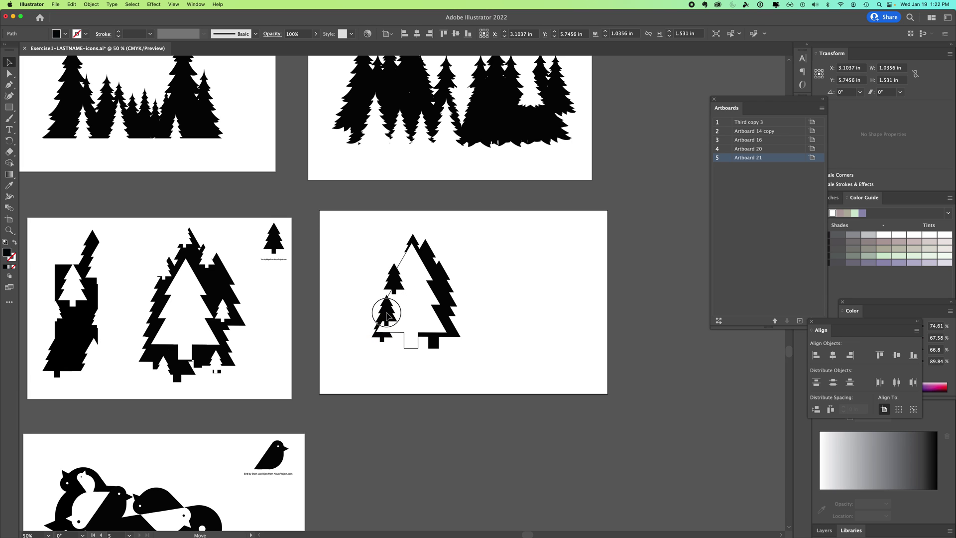
drag(386, 303, 391, 285)
click(573, 272)
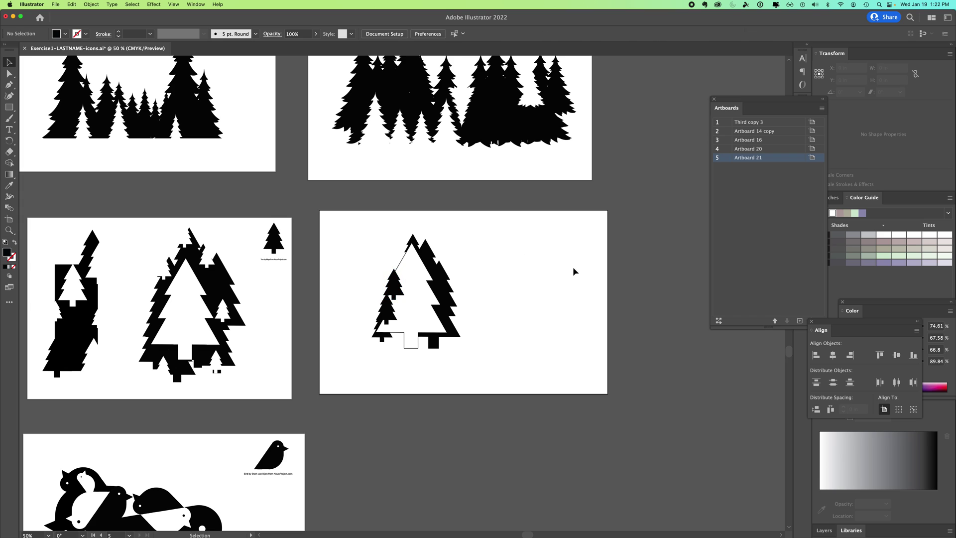
drag(399, 290, 394, 284)
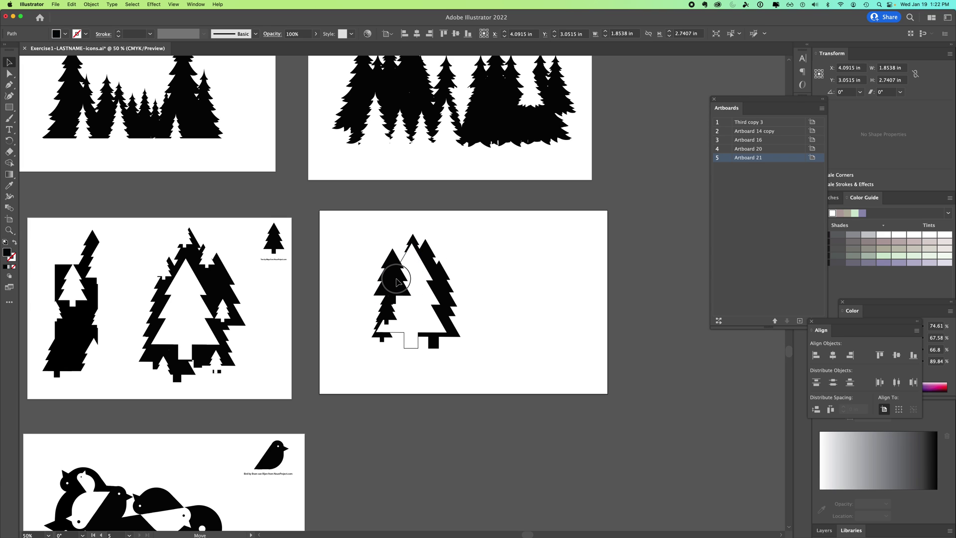
drag(394, 284, 396, 284)
click(460, 249)
Step: Duplicate the tree icon and credit text into Artboard 21's top-right corner
mouse_move(254, 222)
mouse_down()
mouse_move(295, 267)
mouse_move(578, 248)
mouse_move(582, 236)
mouse_up()
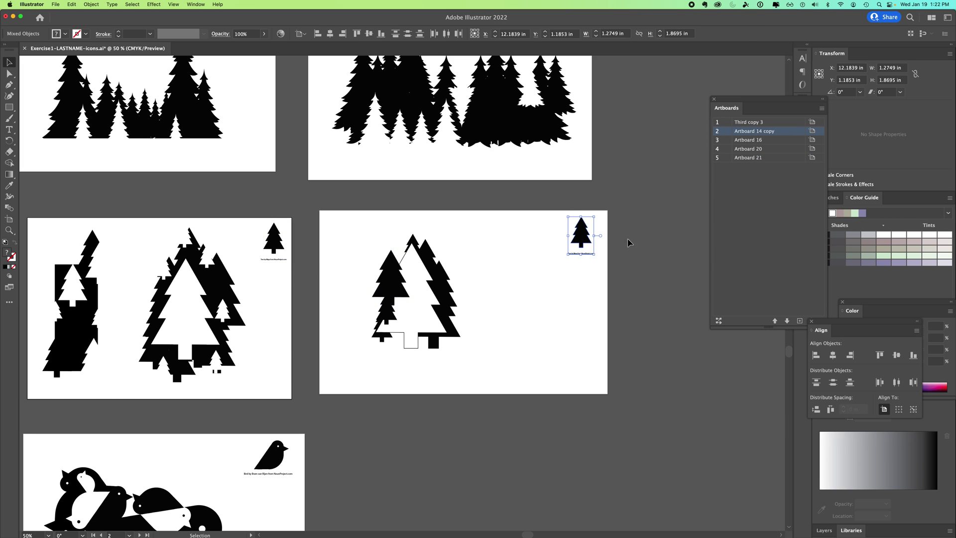
click(599, 269)
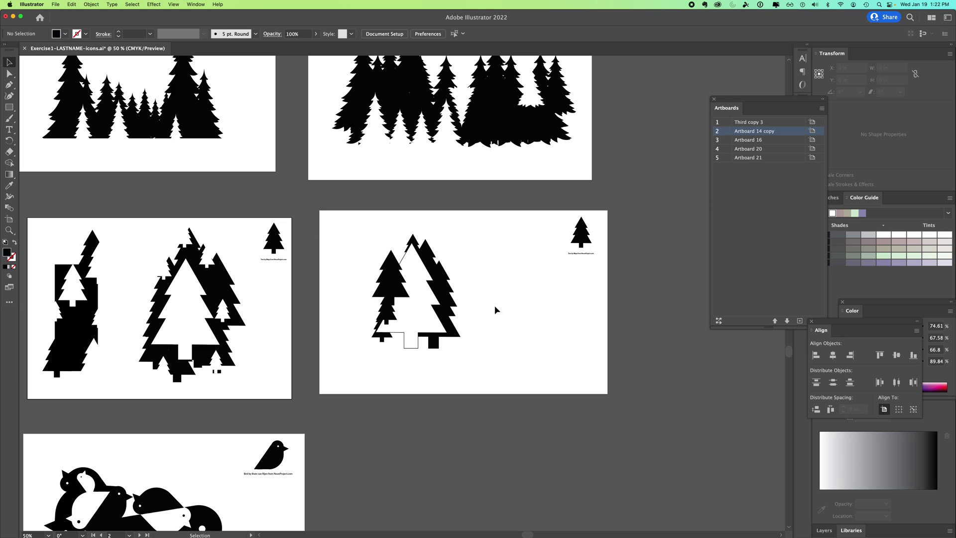
scroll(413, 392, down, 10)
Step: Draw a new artboard, Artboard 22, beside the birds artboard
click(9, 220)
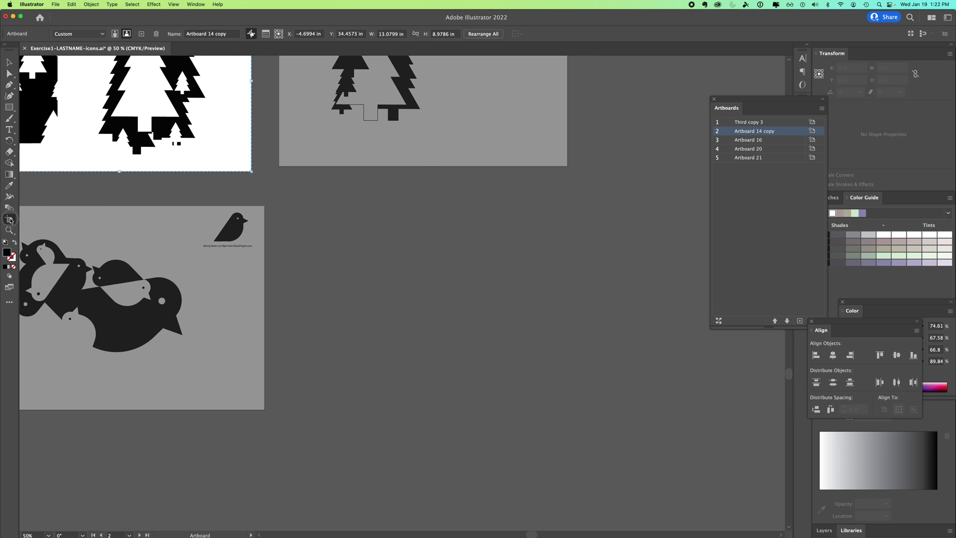
double_click(10, 220)
click(573, 454)
mouse_move(291, 204)
mouse_down()
mouse_move(363, 268)
mouse_move(604, 407)
mouse_up()
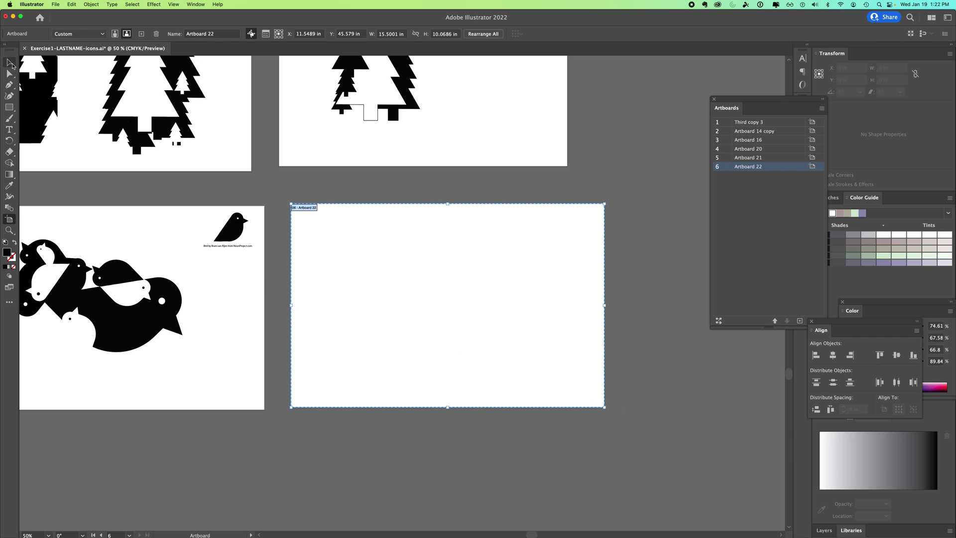
Step: Alt-drag a copy of the black bird onto Artboard 22 and enlarge it
click(9, 61)
click(230, 235)
mouse_move(231, 235)
mouse_down()
mouse_move(411, 302)
mouse_move(541, 206)
mouse_up()
click(446, 312)
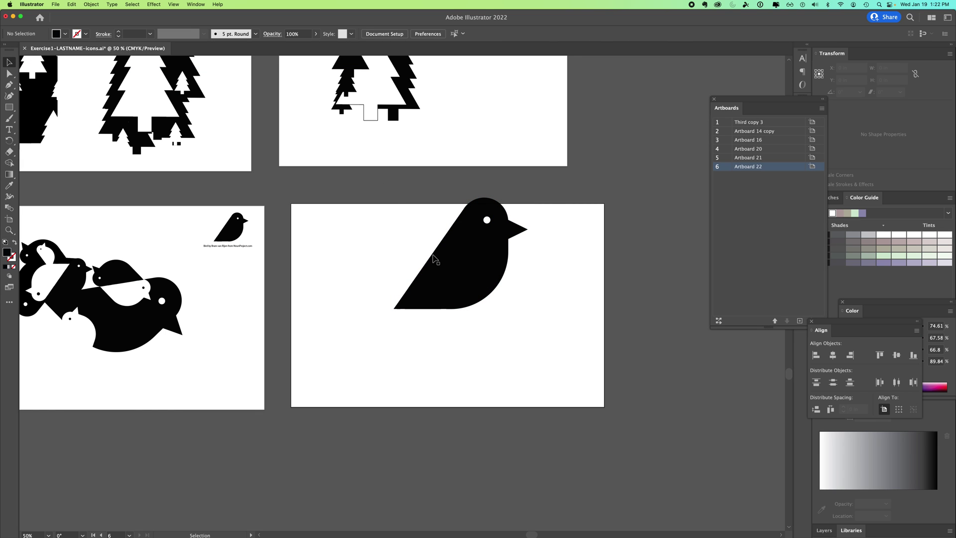
Step: Enlarge the large black bird and shift it slightly down-left
drag(434, 258, 409, 312)
drag(503, 251, 532, 229)
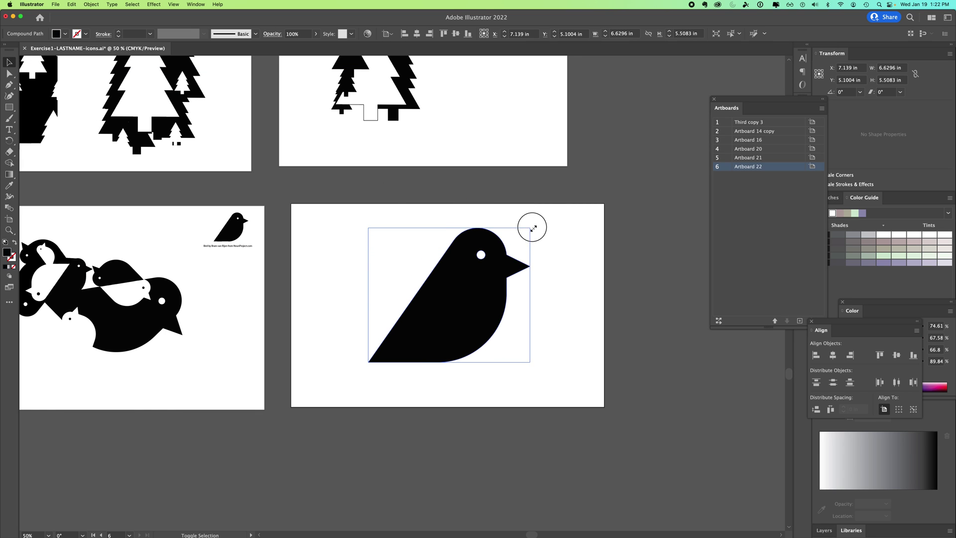
drag(465, 292, 458, 299)
Step: Copy the small bird into the large bird, fill it white, and place it at the left edge
drag(237, 231, 452, 308)
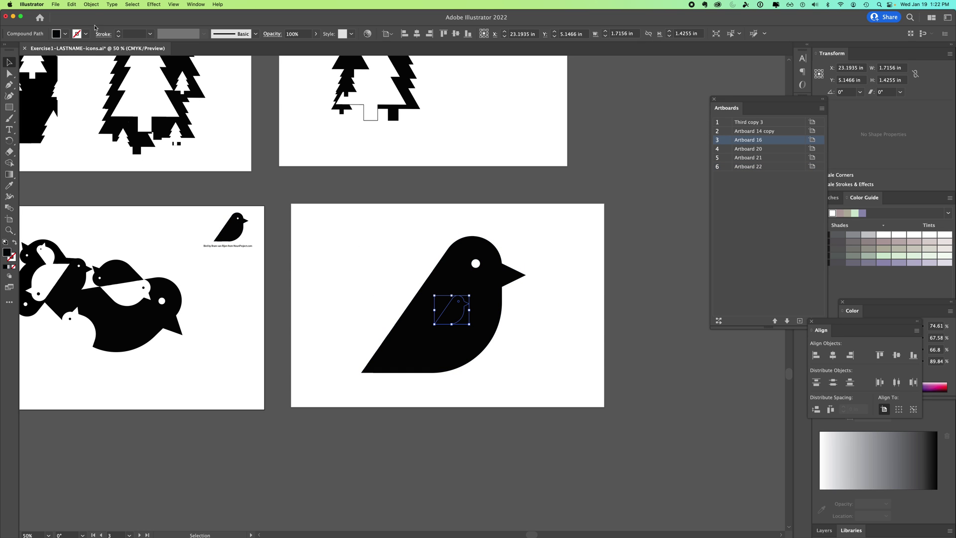
click(91, 4)
click(194, 25)
double_click(9, 253)
click(197, 213)
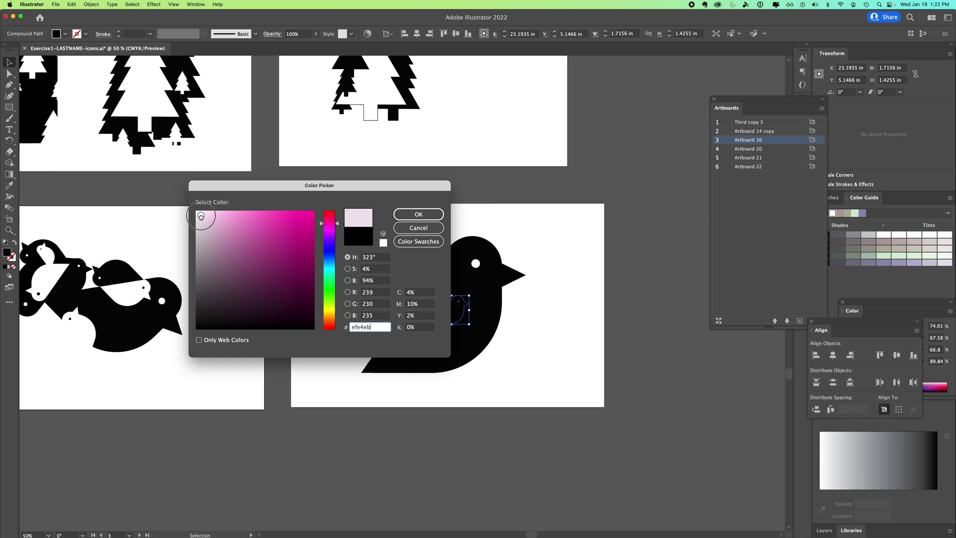
click(409, 215)
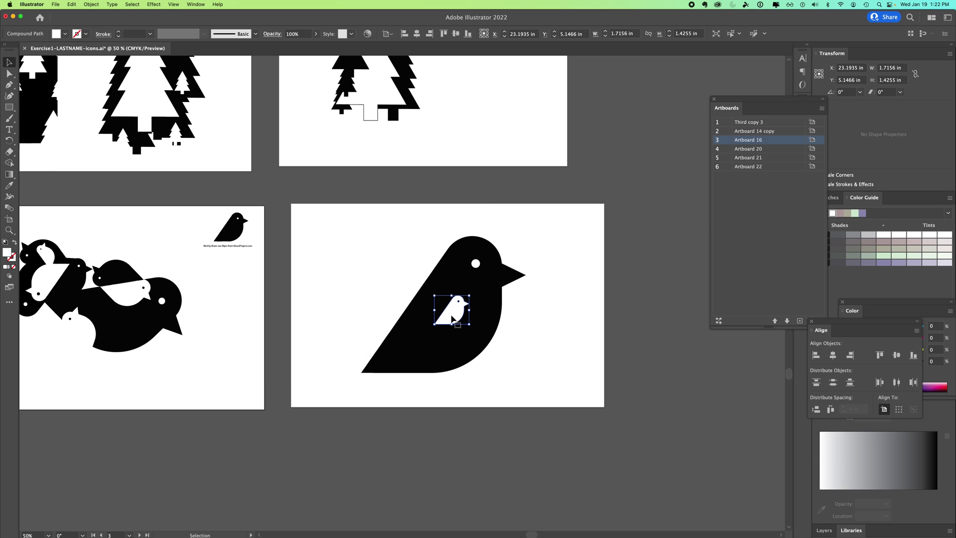
drag(452, 319, 413, 317)
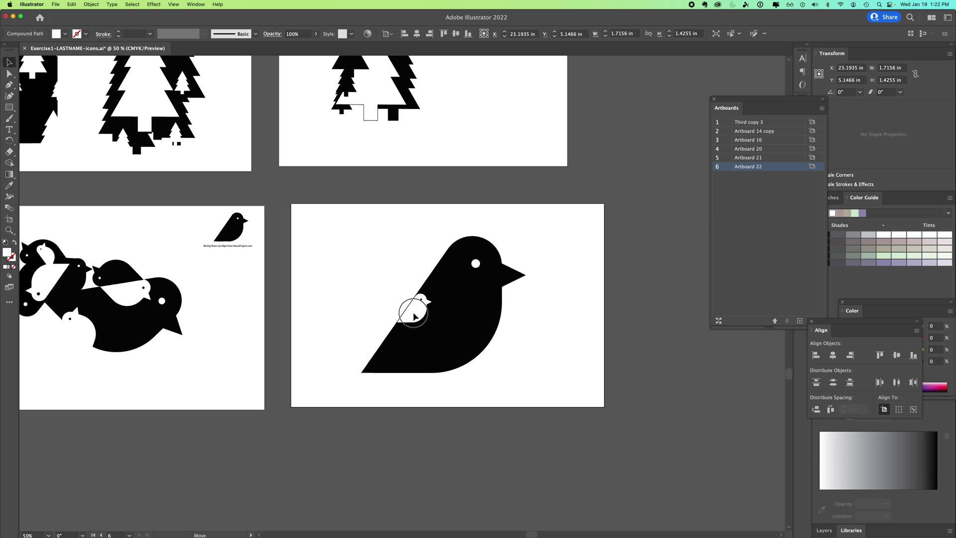
click(565, 309)
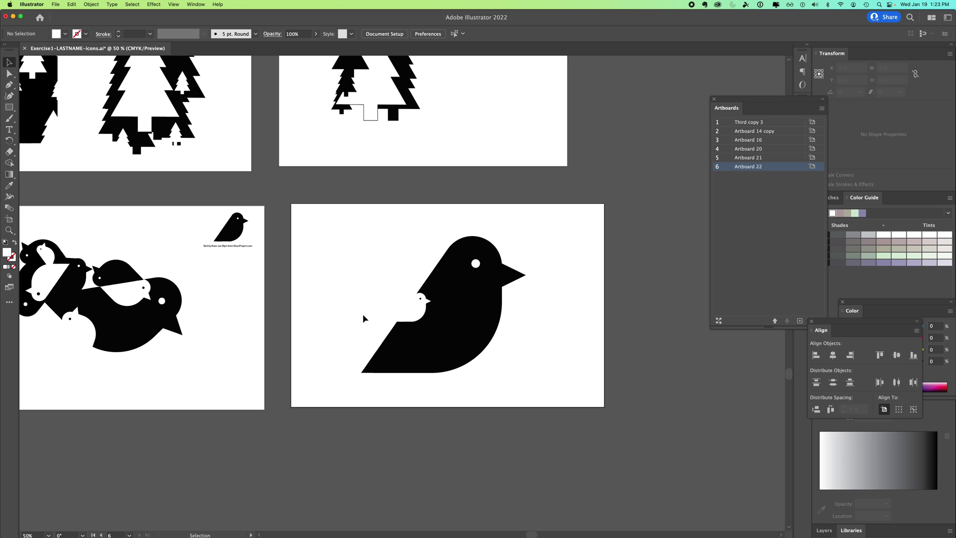
click(413, 317)
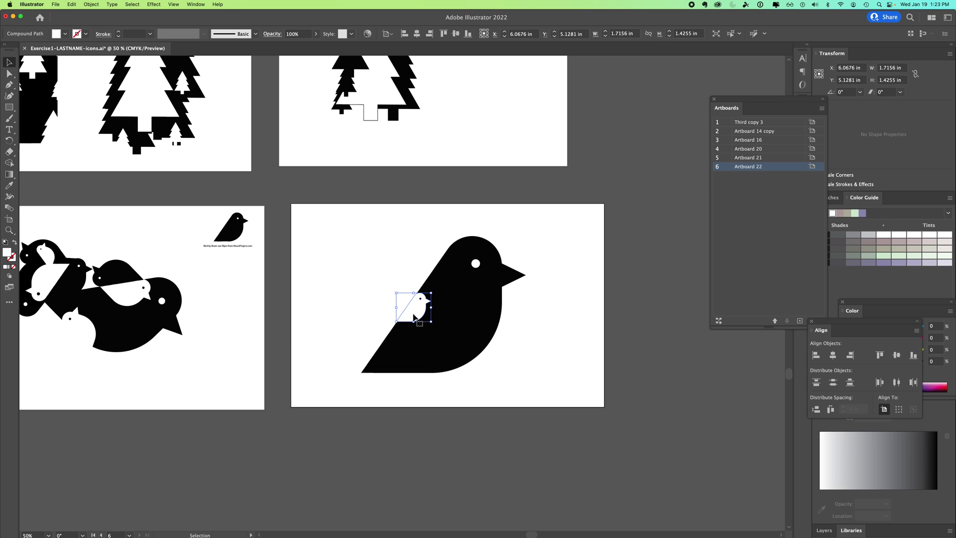
Step: Copy the small white bird, scale it about 3x, and place it in the black bird's lower body
key(a)
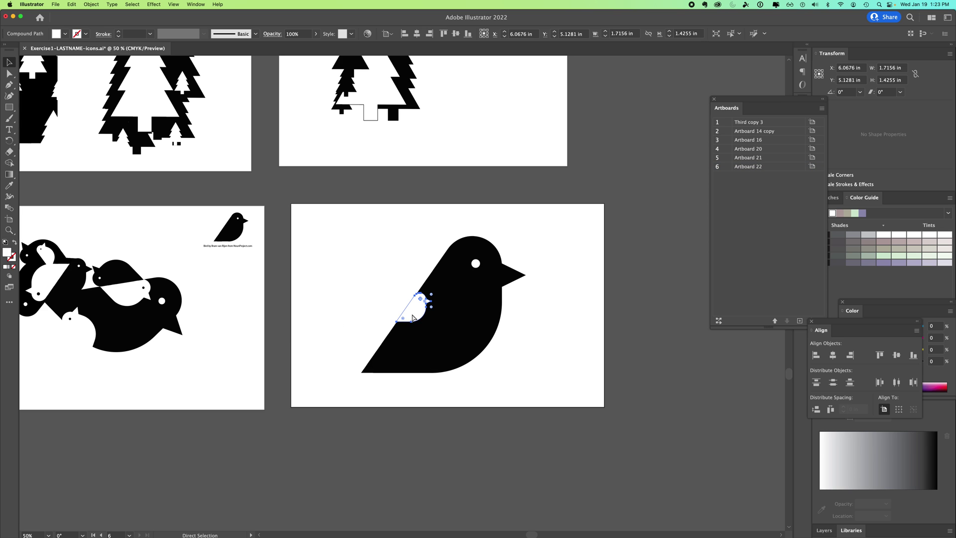
drag(413, 317, 385, 282)
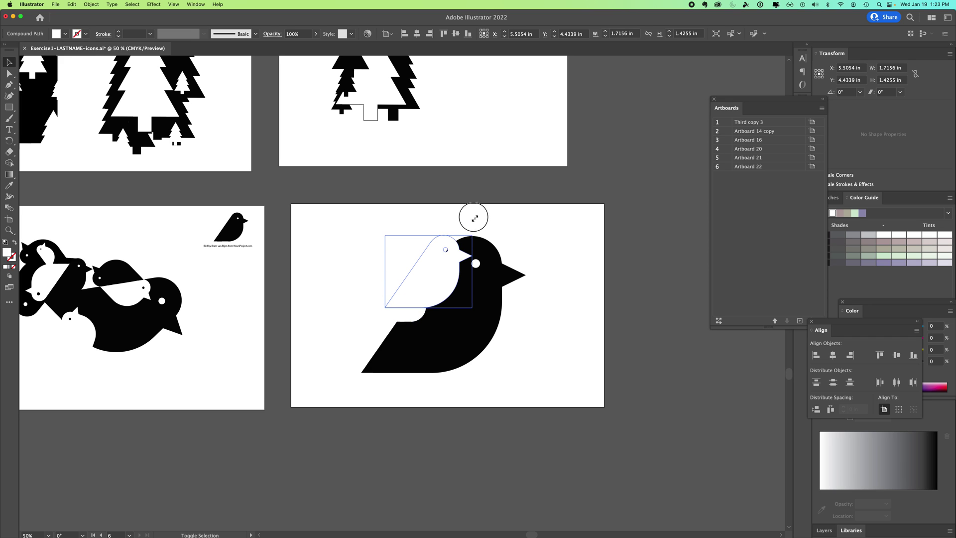
drag(475, 217, 372, 312)
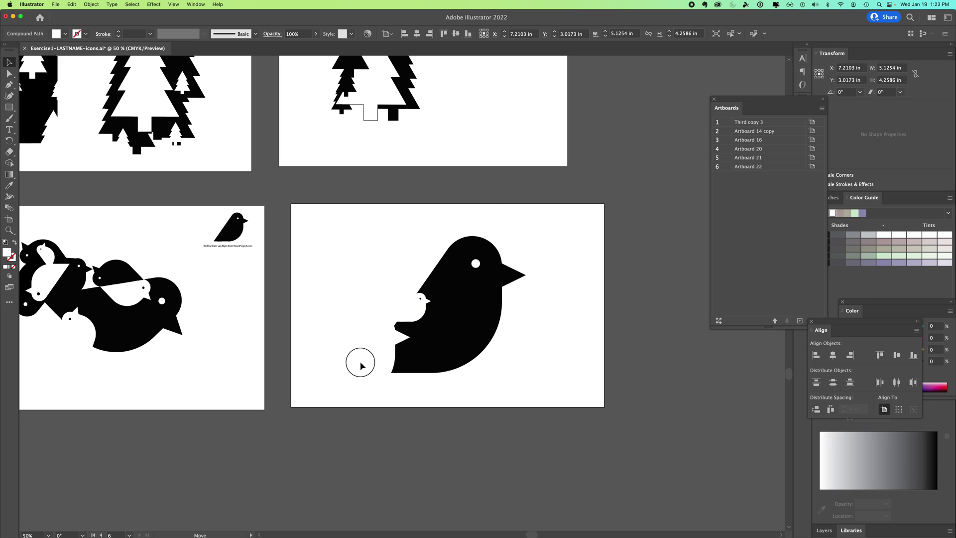
mouse_move(361, 366)
mouse_down()
mouse_move(413, 378)
mouse_move(429, 359)
mouse_up()
click(535, 352)
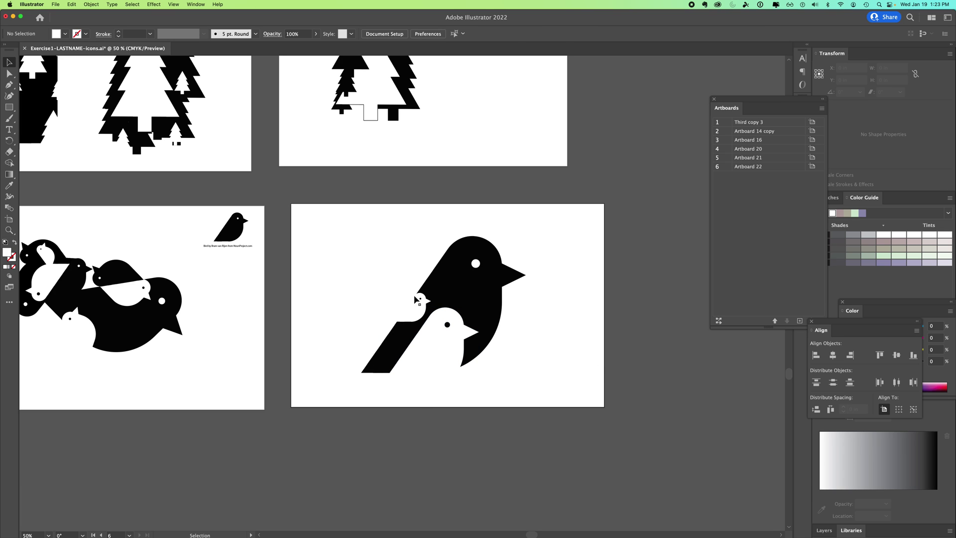
click(413, 315)
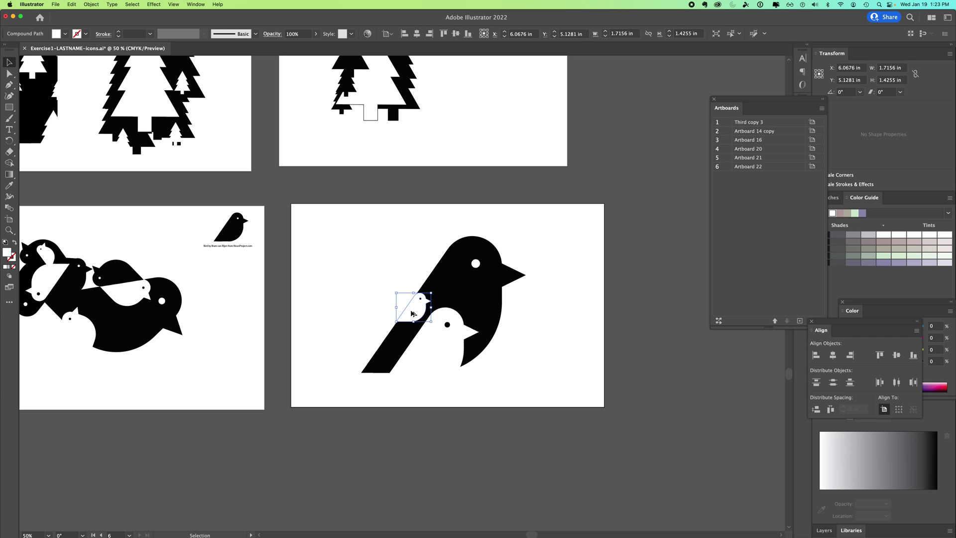
Step: Duplicate the small white bird down-left and give the copy a 000000 black fill
drag(412, 314, 406, 349)
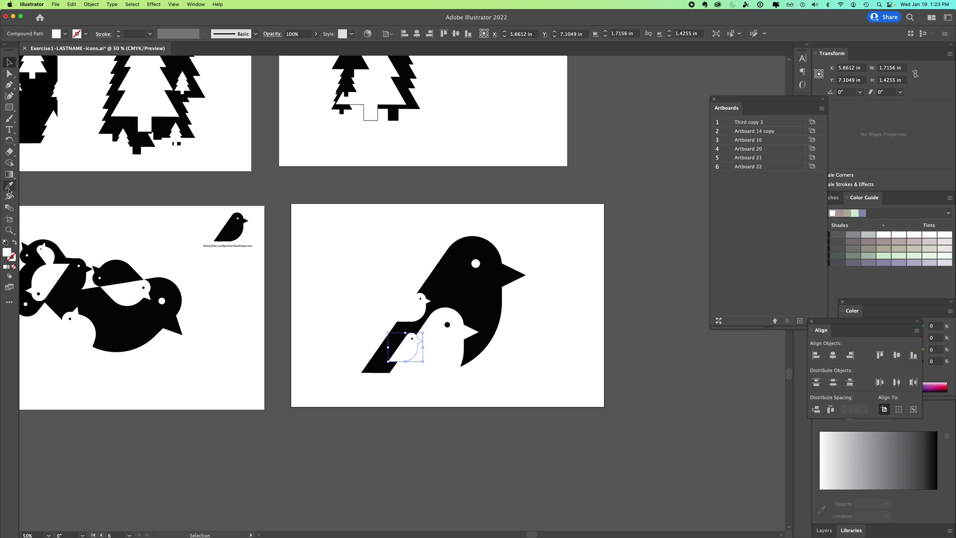
double_click(7, 253)
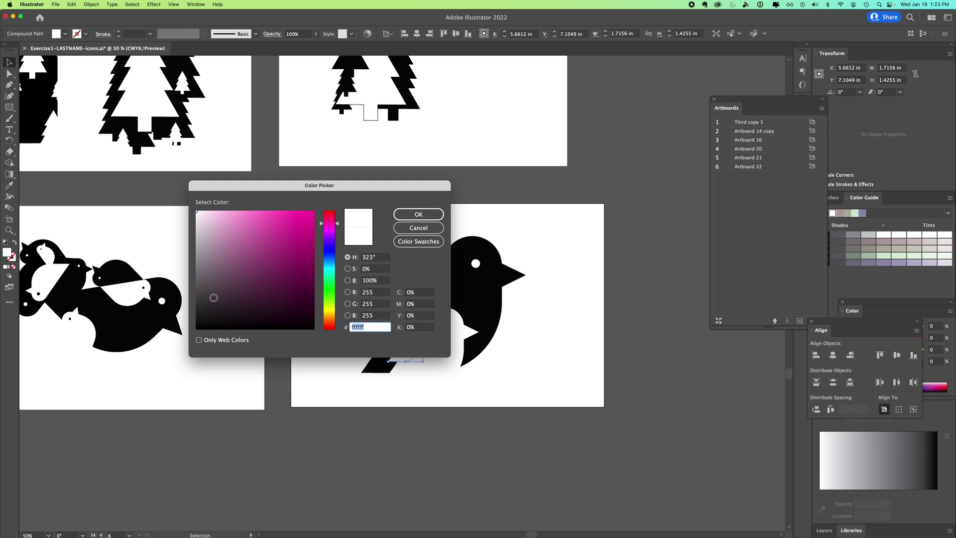
text(000000)
click(418, 214)
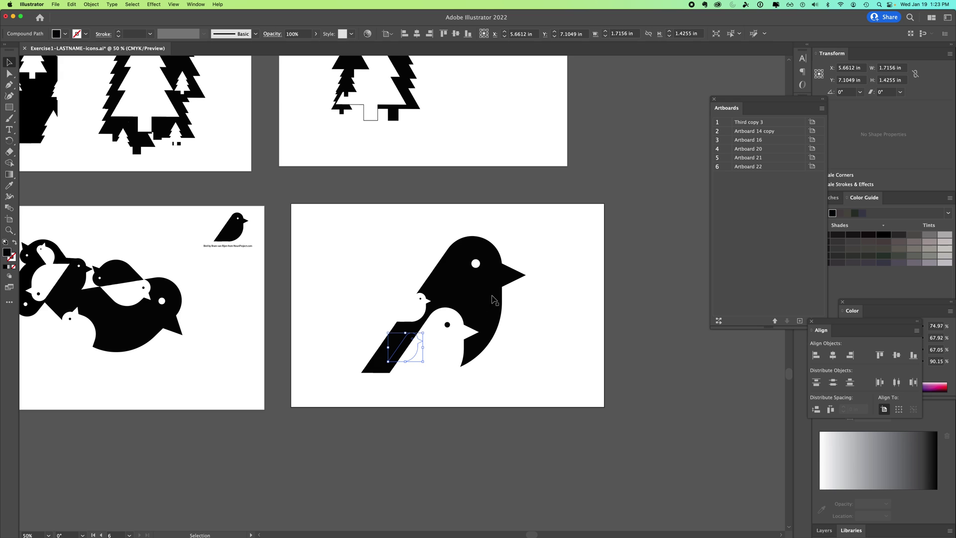
Step: Bring the small black bird copy to the front with Object > Arrange
click(91, 4)
click(91, 4)
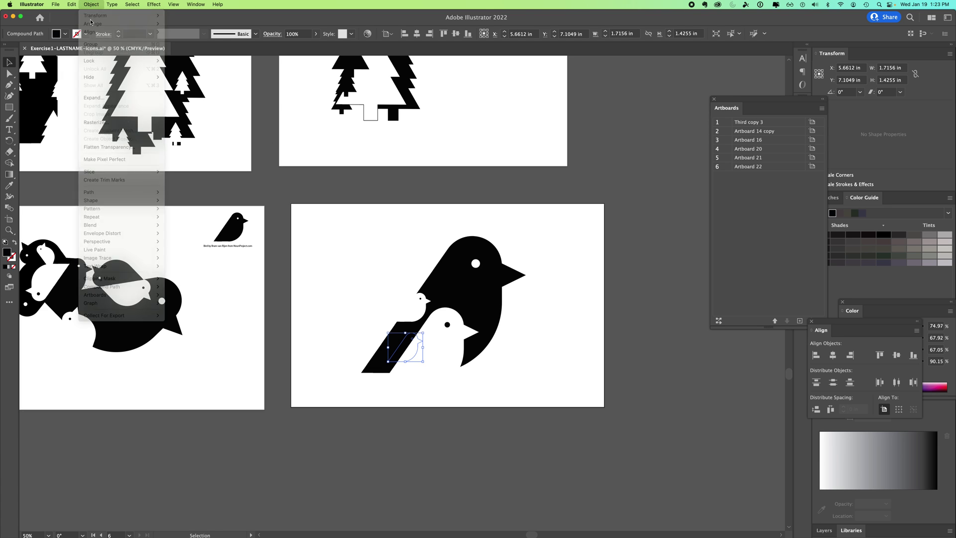
click(90, 5)
mouse_move(94, 23)
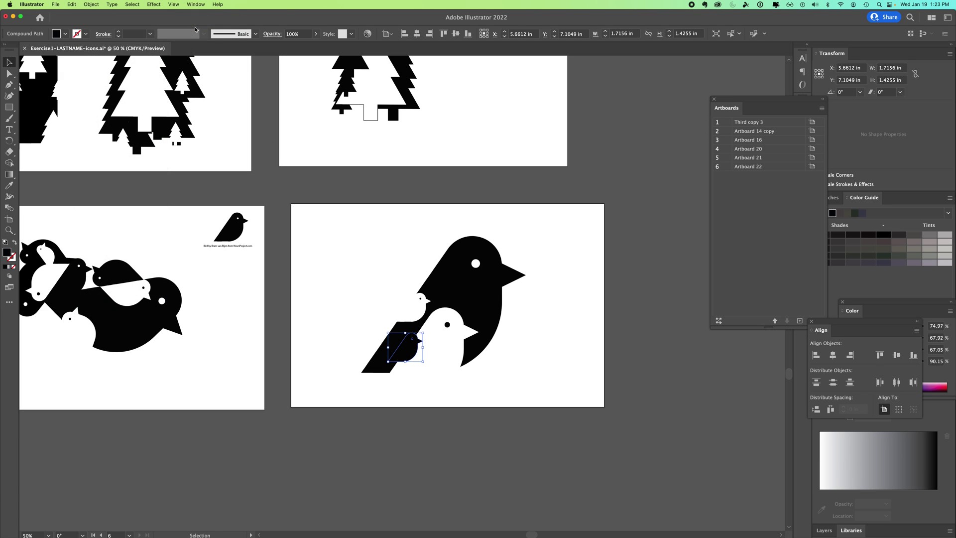
click(608, 357)
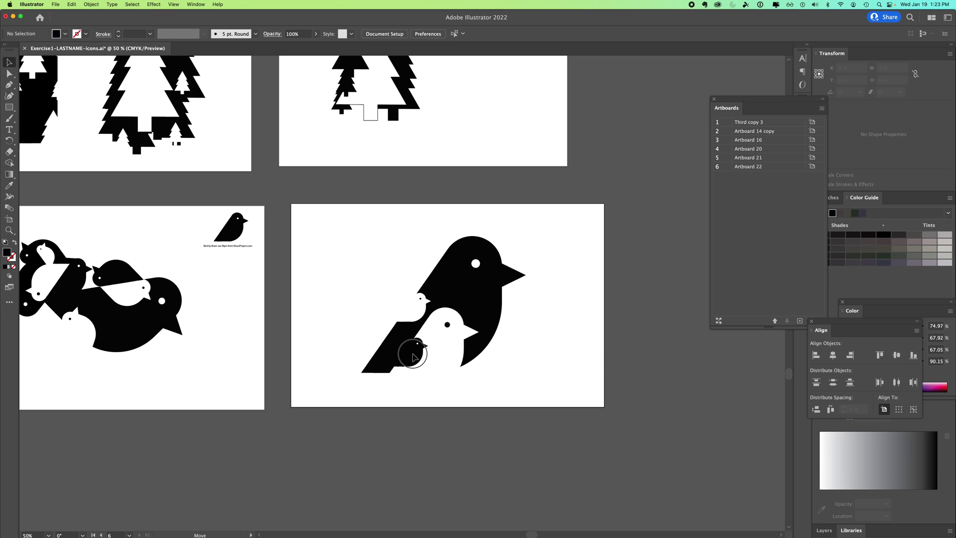
click(413, 357)
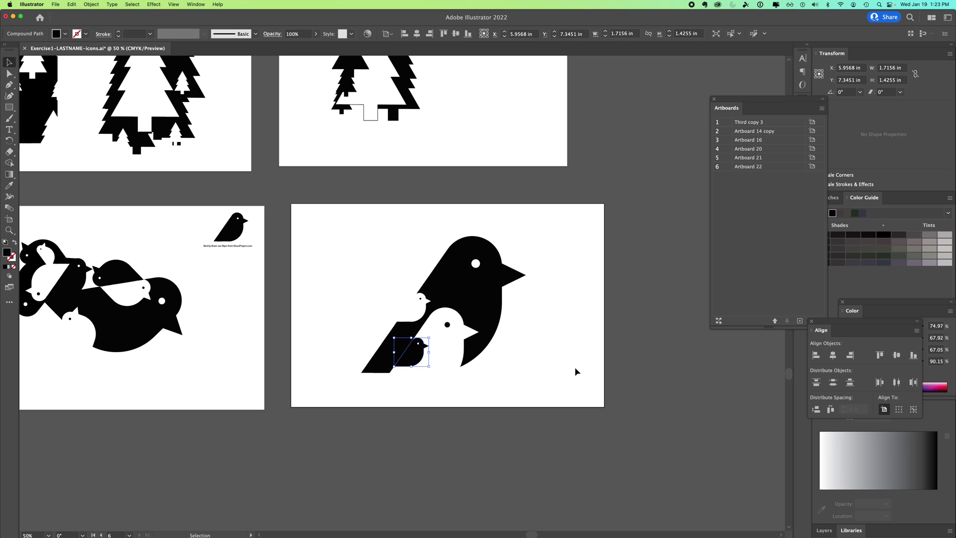
key(shift+b)
Step: Add a second small black bird under the white bird, plus a large upside-down copy at top left
drag(475, 361, 448, 378)
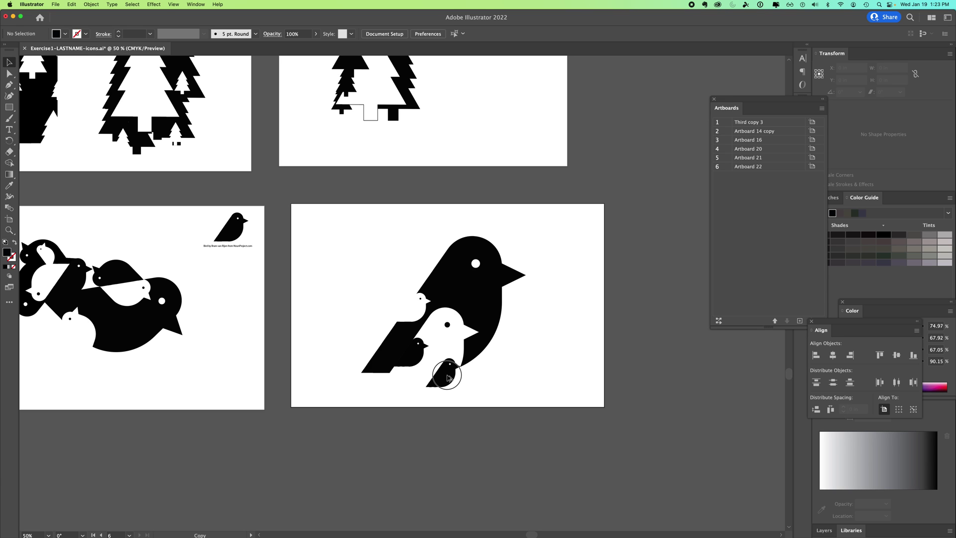
key(v)
mouse_move(450, 379)
mouse_down()
mouse_move(417, 250)
mouse_move(331, 331)
mouse_up()
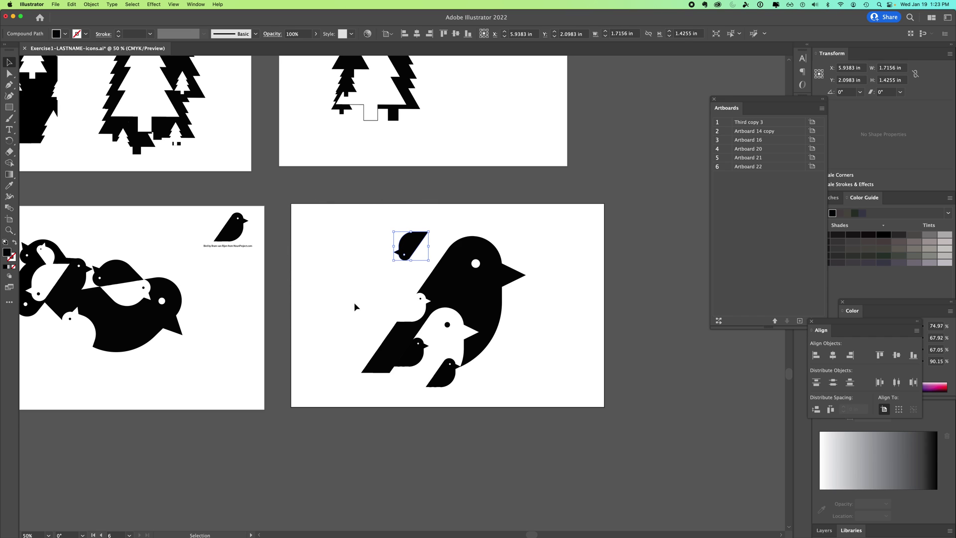
mouse_move(411, 245)
mouse_down()
mouse_move(434, 258)
mouse_move(540, 170)
mouse_up()
drag(490, 209, 446, 224)
click(561, 220)
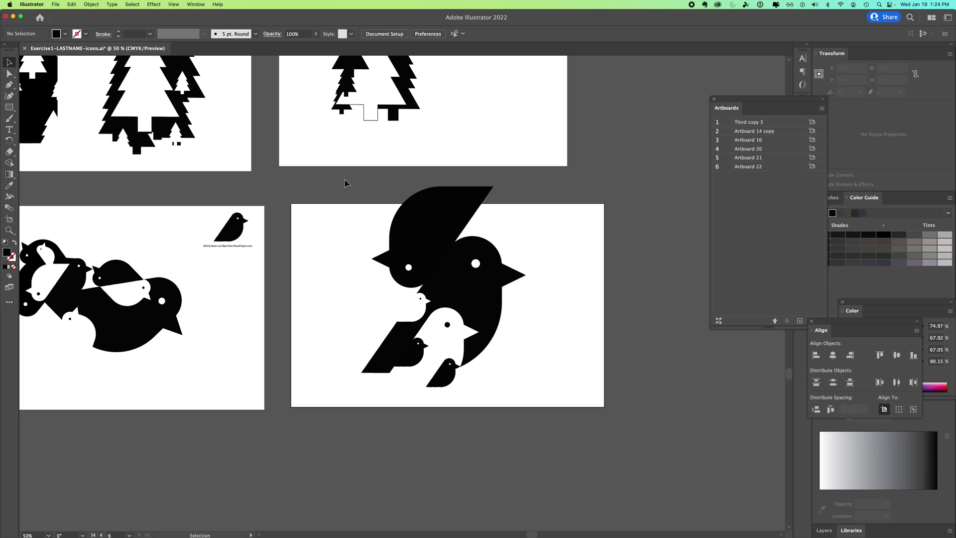
Step: Shrink the bird composition to fit Artboard 22 and copy the credit icon and caption to the top right
drag(347, 178, 546, 427)
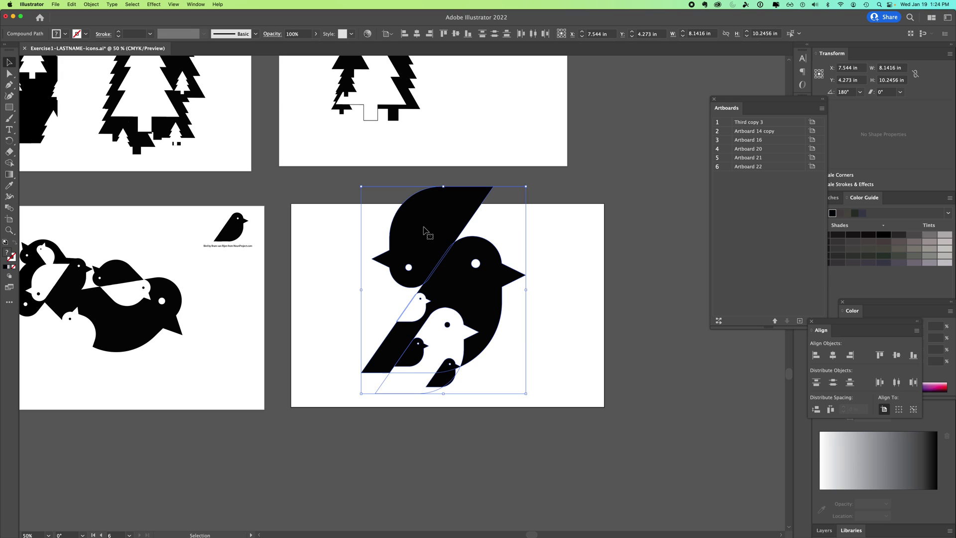
drag(429, 233, 429, 248)
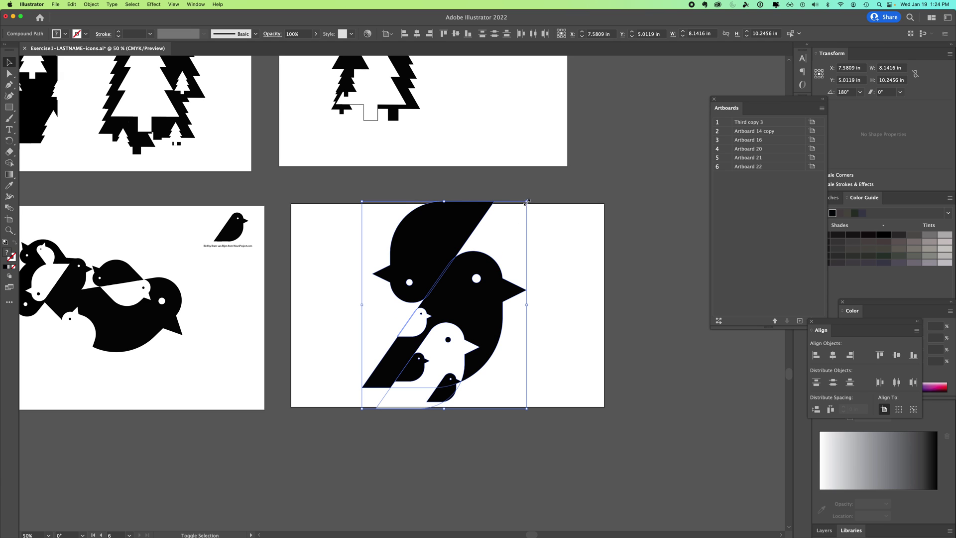
drag(526, 202, 481, 259)
mouse_move(429, 276)
mouse_down()
mouse_move(434, 263)
mouse_move(406, 258)
mouse_up()
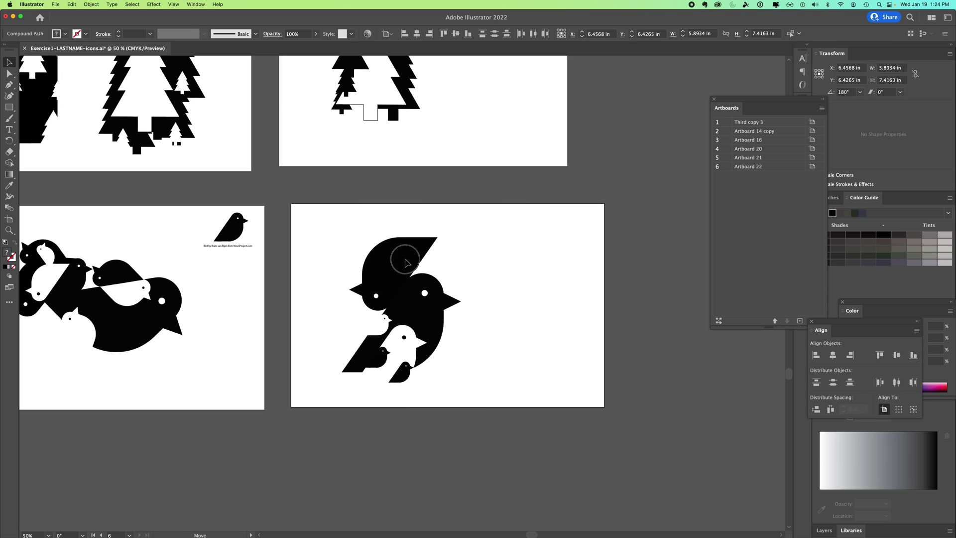
click(561, 268)
mouse_move(202, 218)
mouse_down()
mouse_move(254, 249)
mouse_move(561, 237)
mouse_up()
click(624, 246)
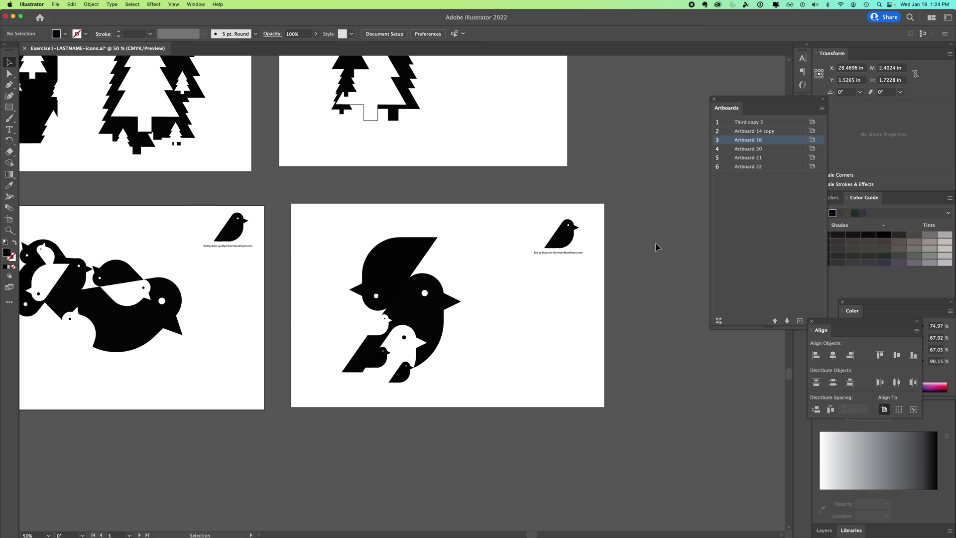